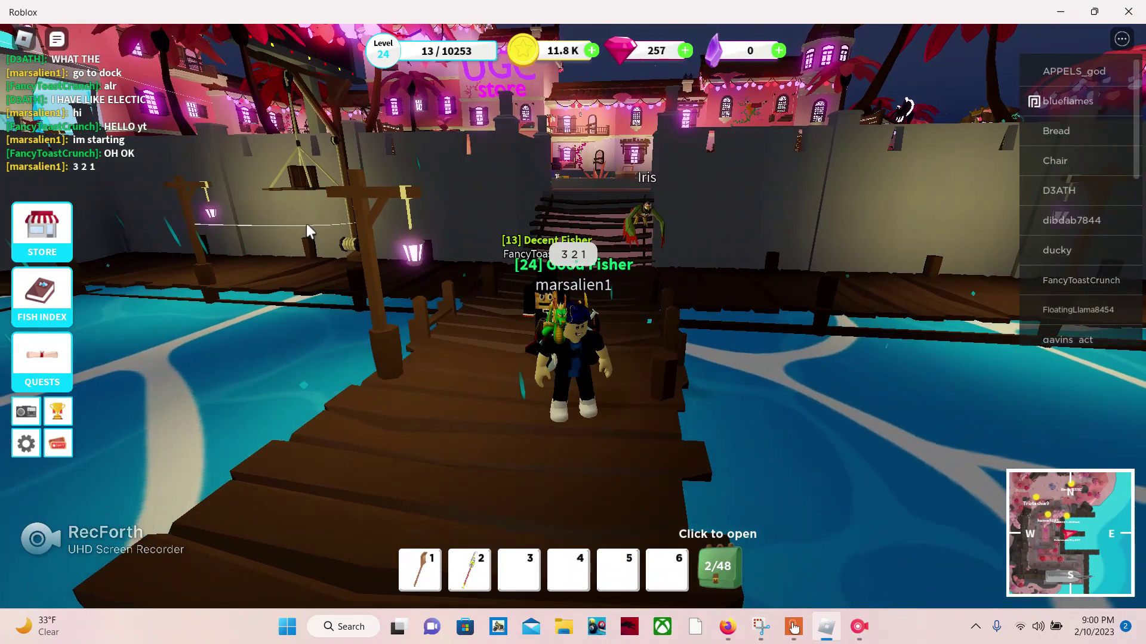
# Step: Walk down the dock to the boat spawn point, swapping to the Emperor's Javelin and back to the Wooden Spoon
pyautogui.press('Right')
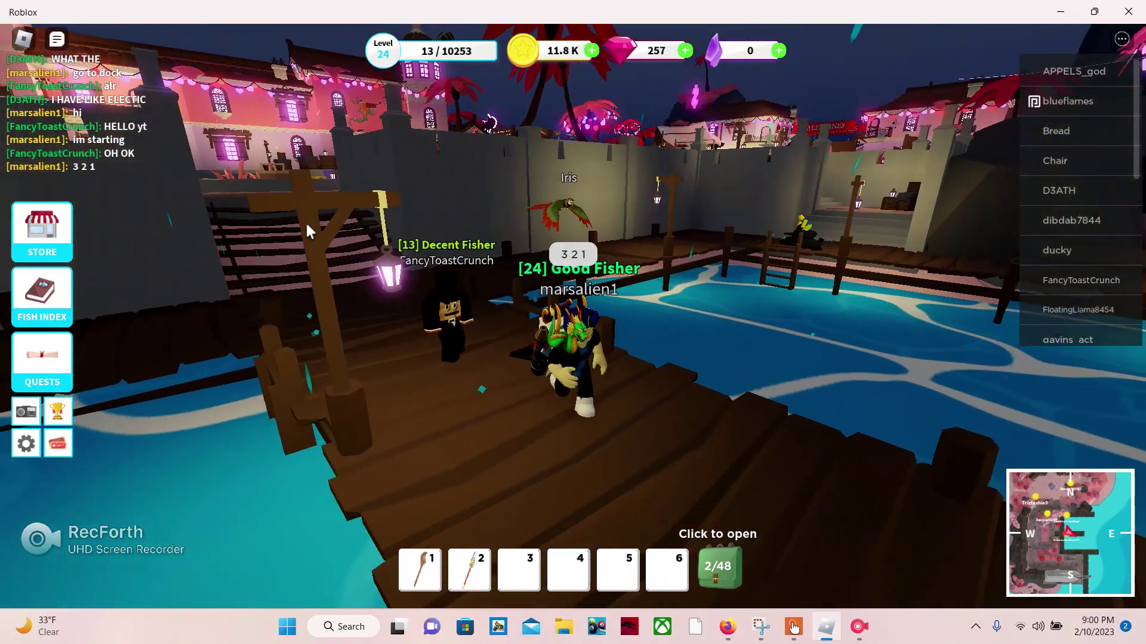
pyautogui.press('1')
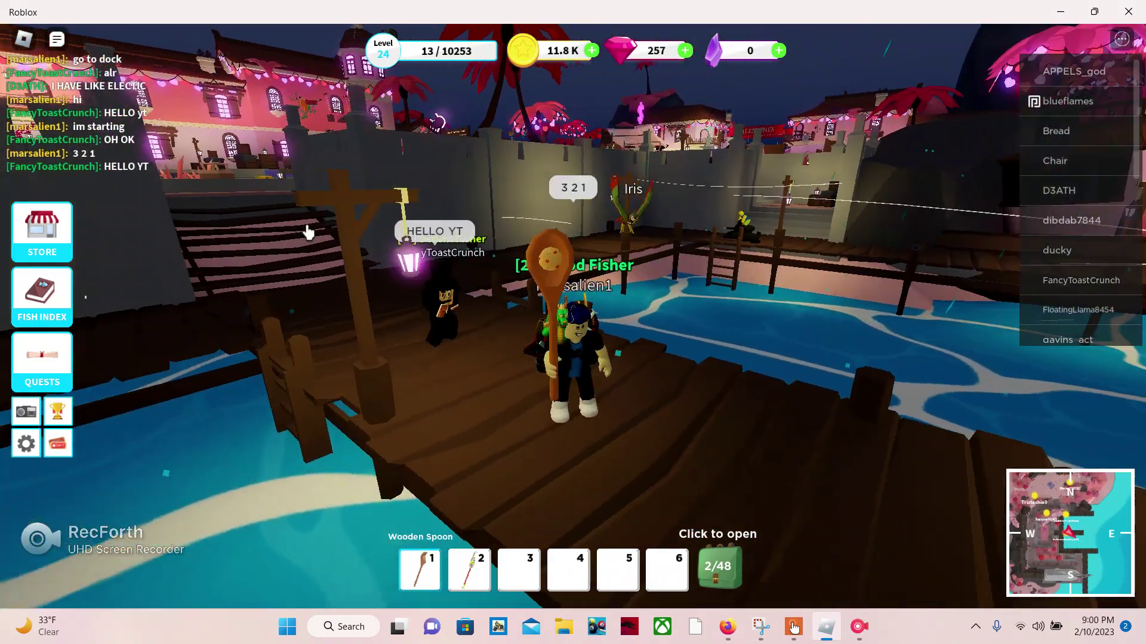
pyautogui.press('2')
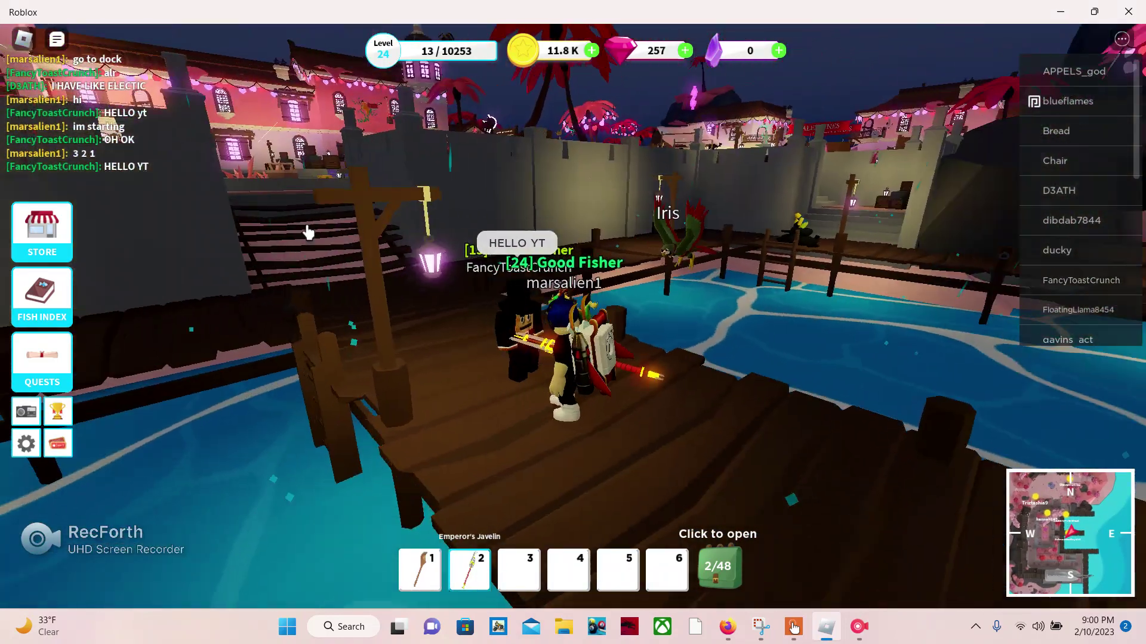
pyautogui.press('Right')
pyautogui.press('1')
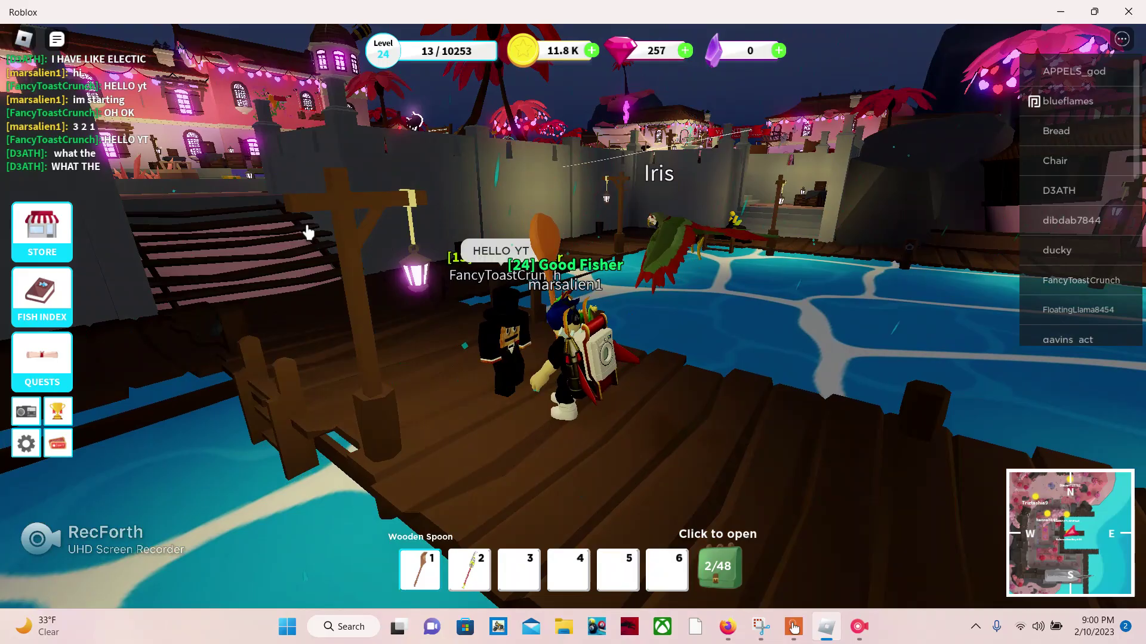
pyautogui.press('Left')
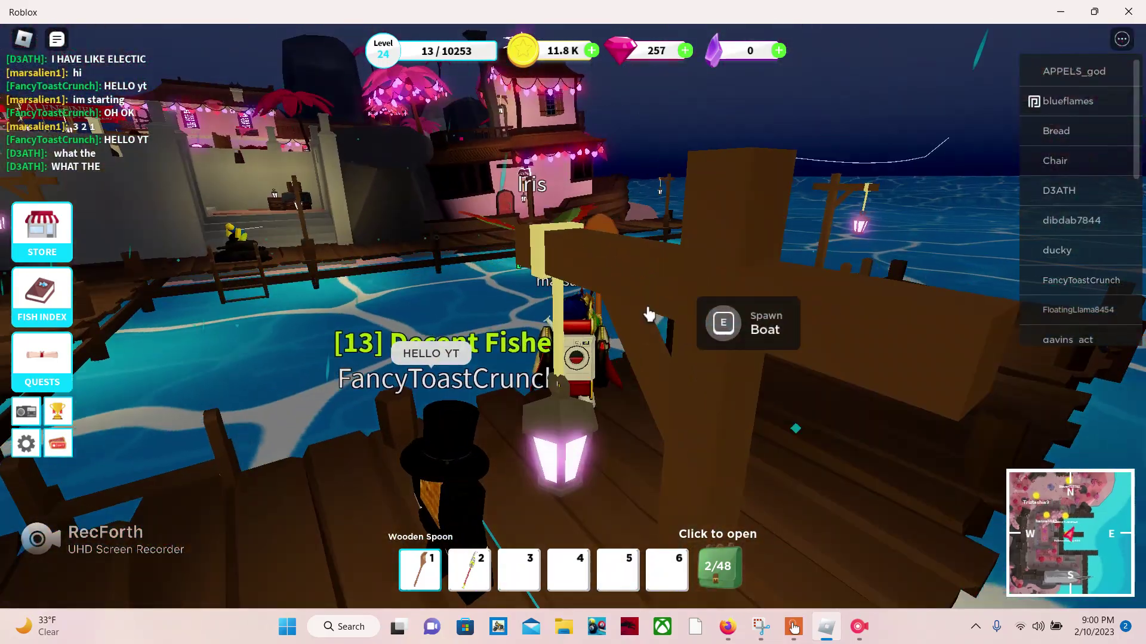
pyautogui.press('Left')
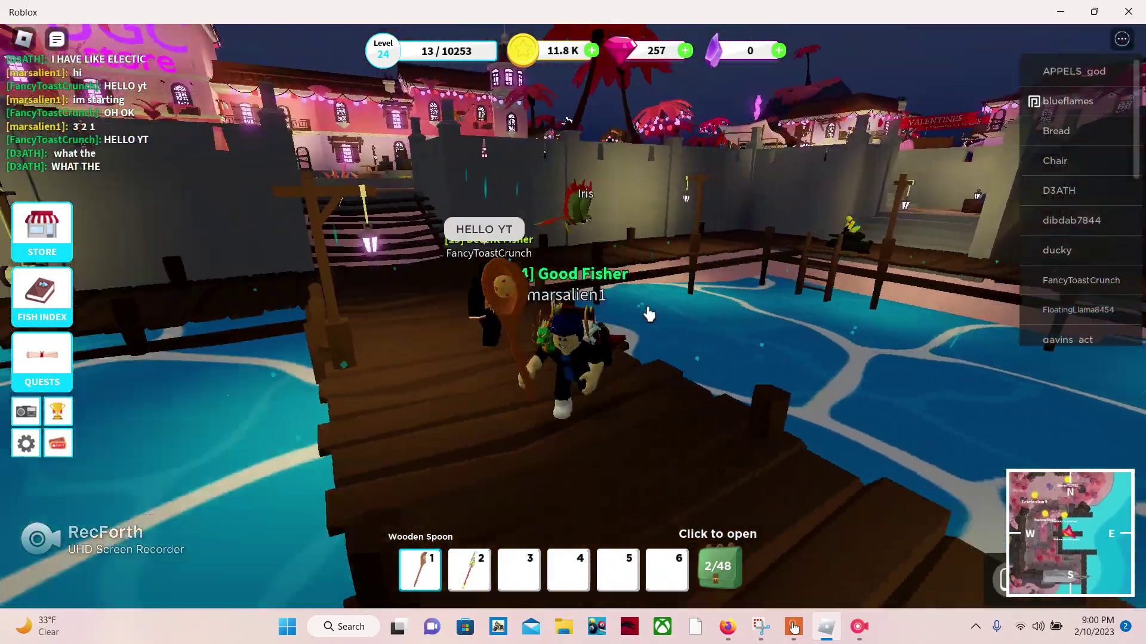
pyautogui.press('Left')
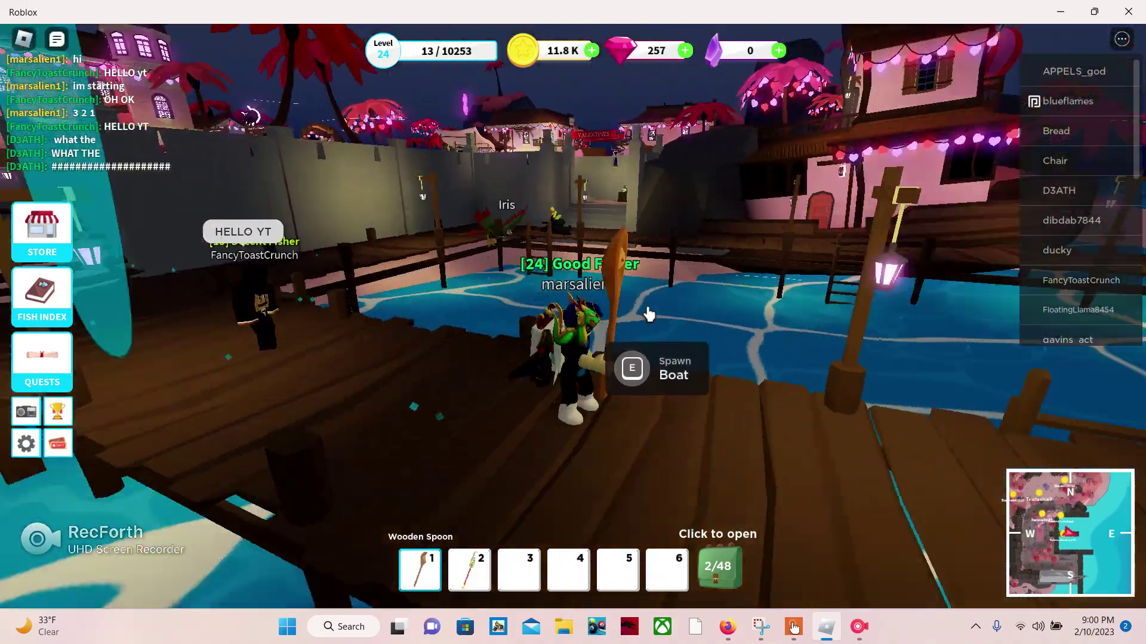
# Step: Spawn a boat, walk aboard to the helm, and sail it away from the dock
pyautogui.press('e')
pyautogui.press('Left')
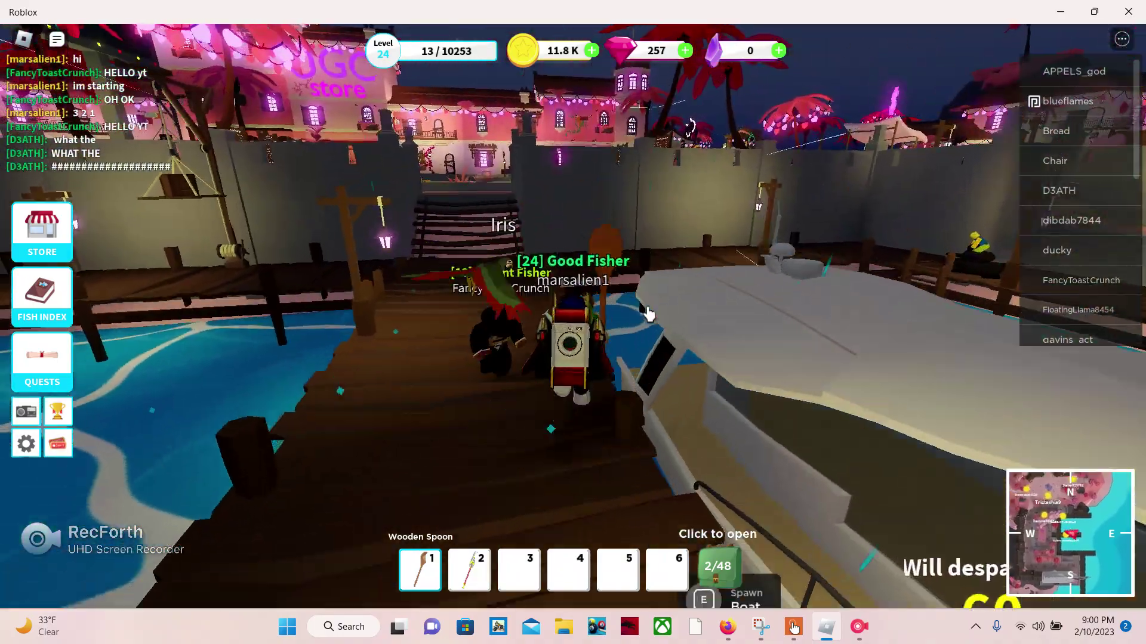
pyautogui.press('Left')
pyautogui.press('w')
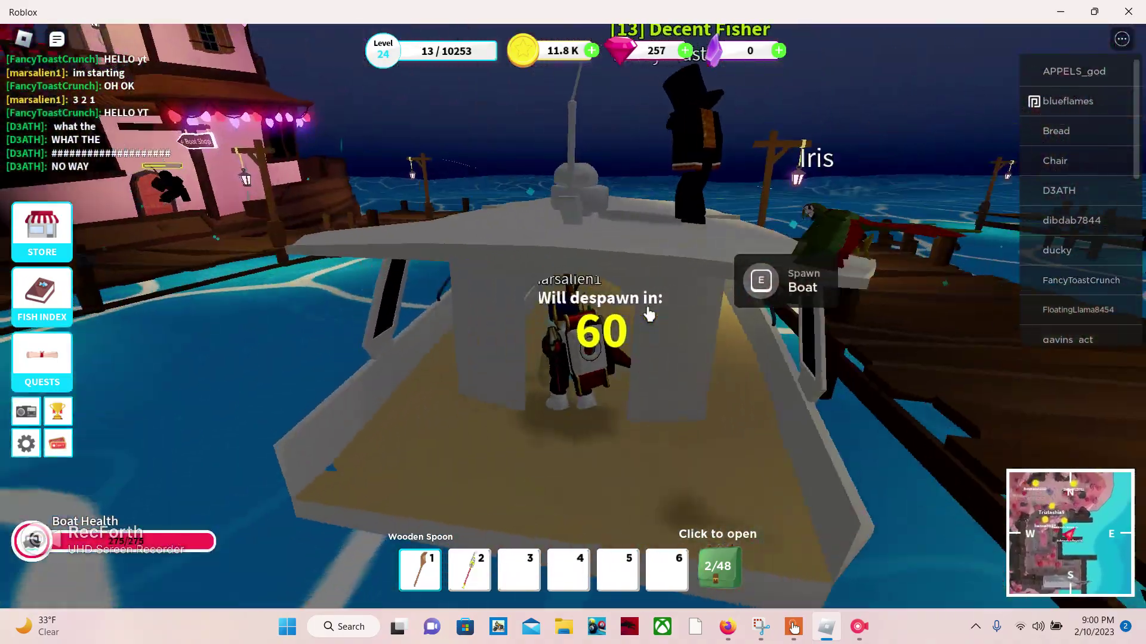
pyautogui.press('w')
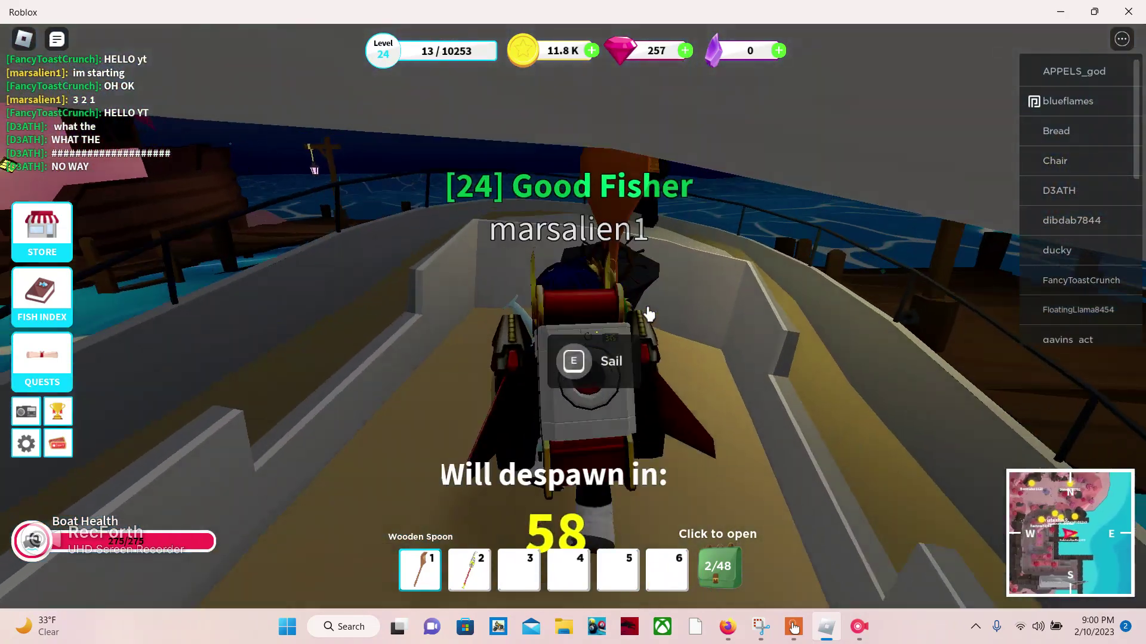
pyautogui.press('e')
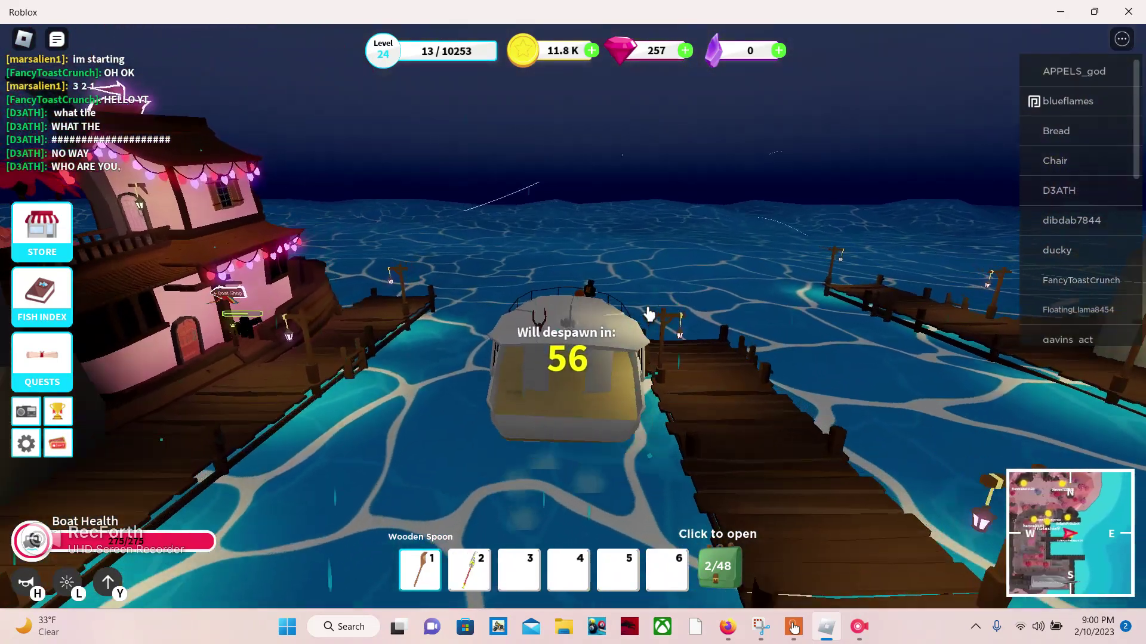
pyautogui.press('w')
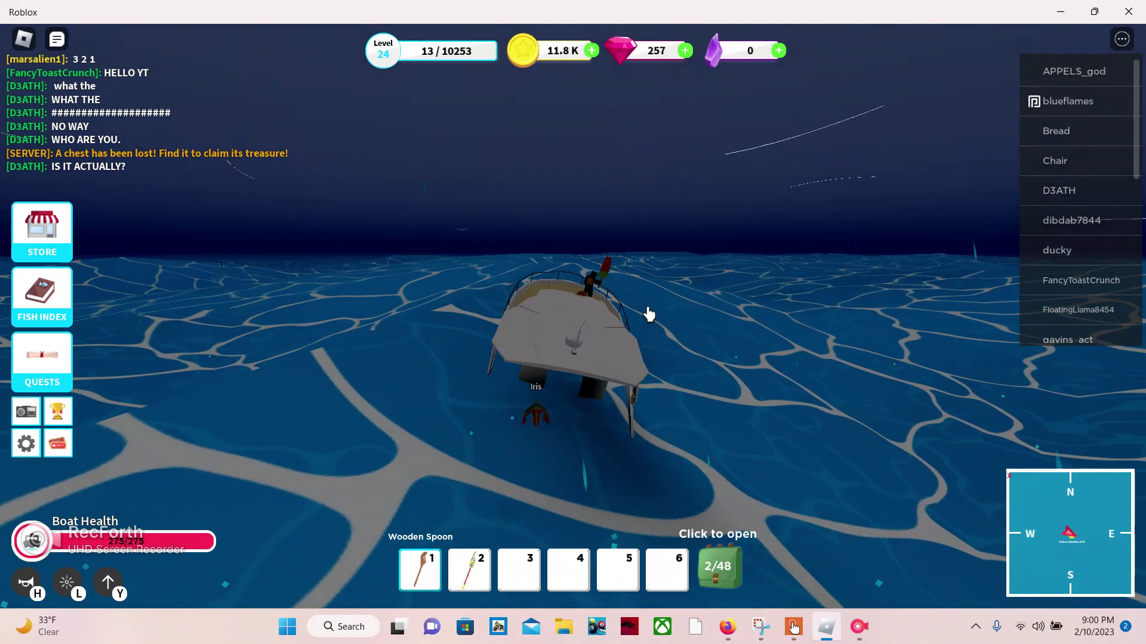
# Step: Steer the boat east, leave the driver's seat, and sit down in the cabin
pyautogui.press('d')
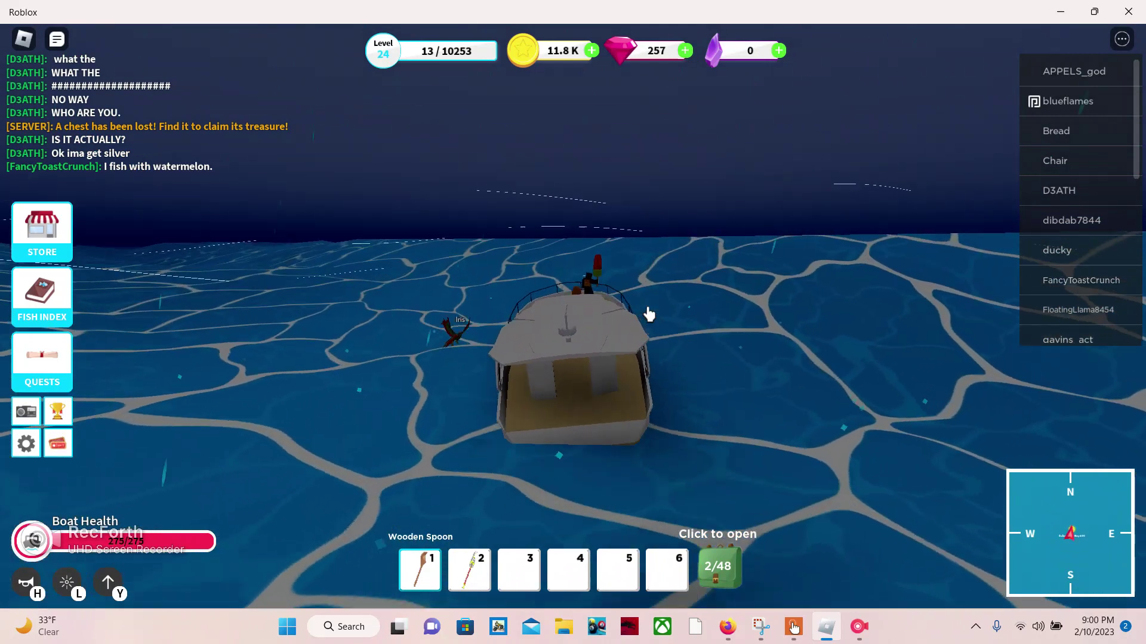
pyautogui.press('space')
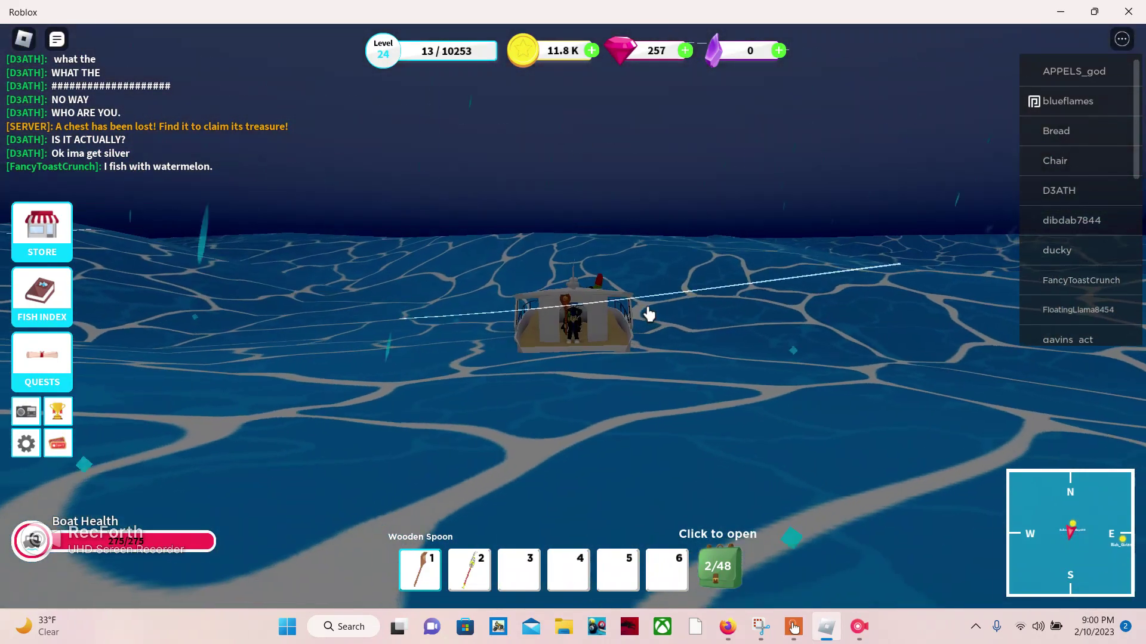
pyautogui.scroll(5, 648, 313)
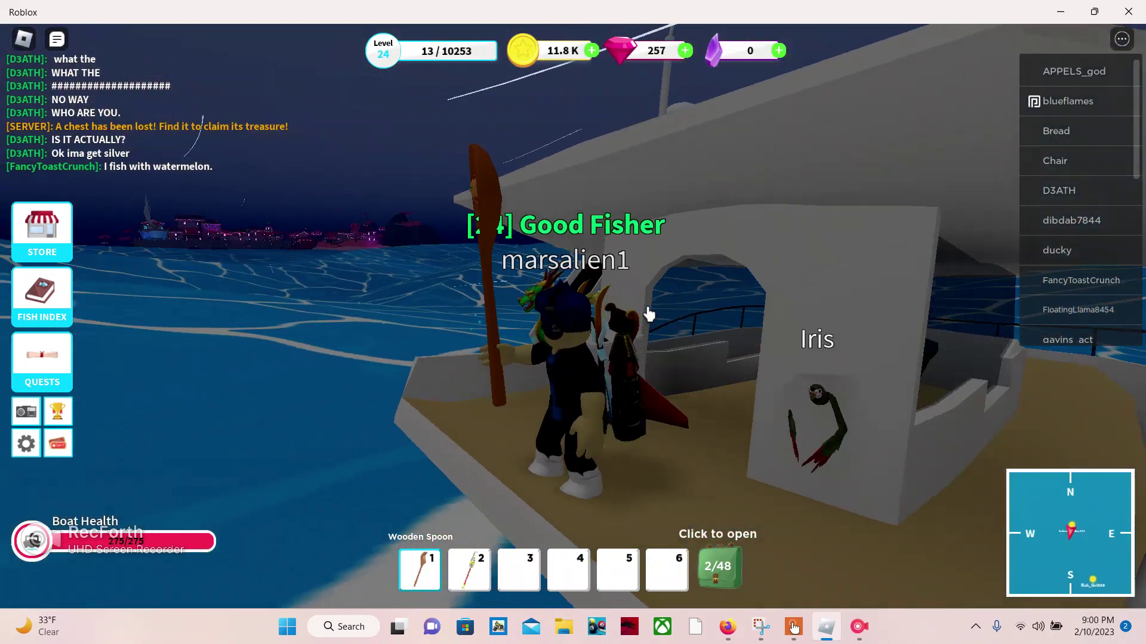
pyautogui.scroll(-3, 648, 314)
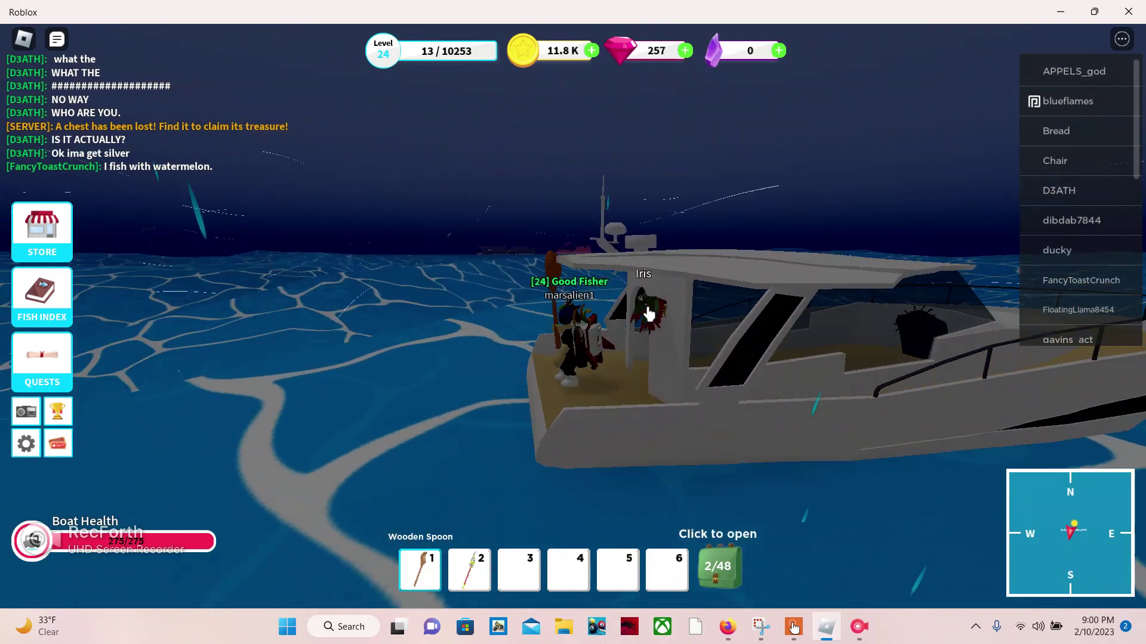
pyautogui.press('w')
pyautogui.write('wherre are you')
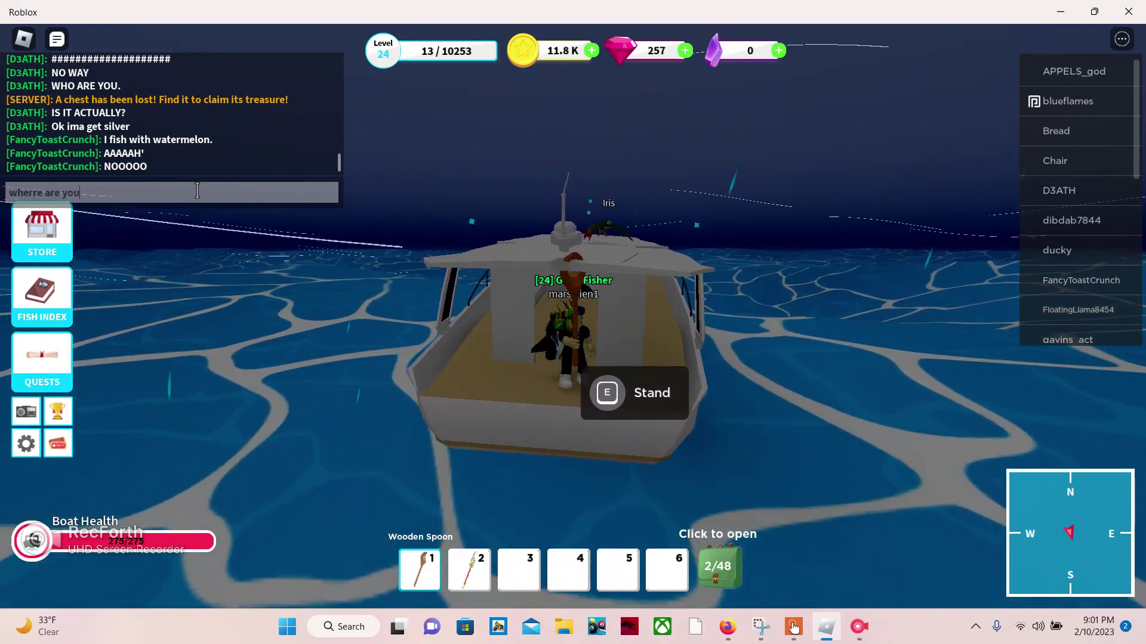
# Step: Send 'wherre are you' in chat, retake the helm, and steer north then west toward port
pyautogui.press('Return')
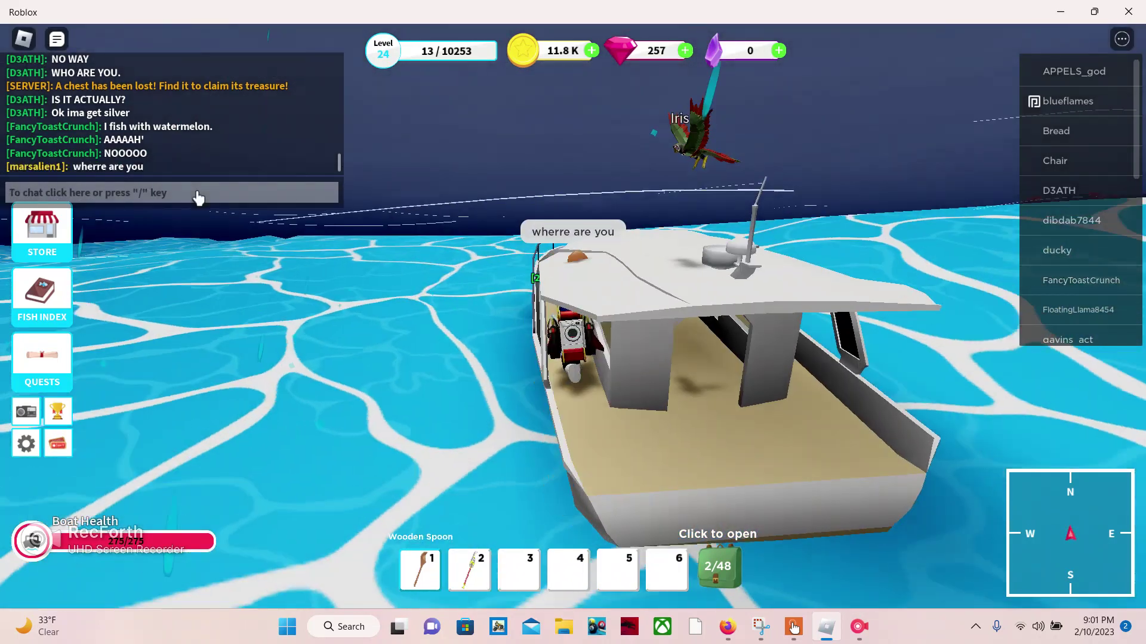
pyautogui.press('e')
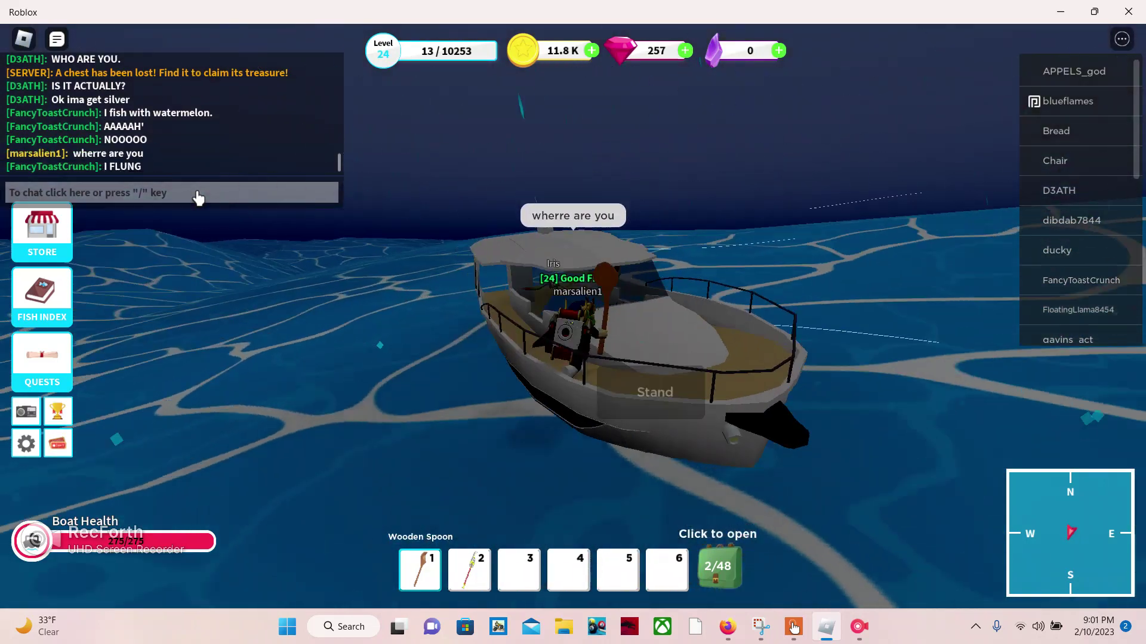
pyautogui.press('w')
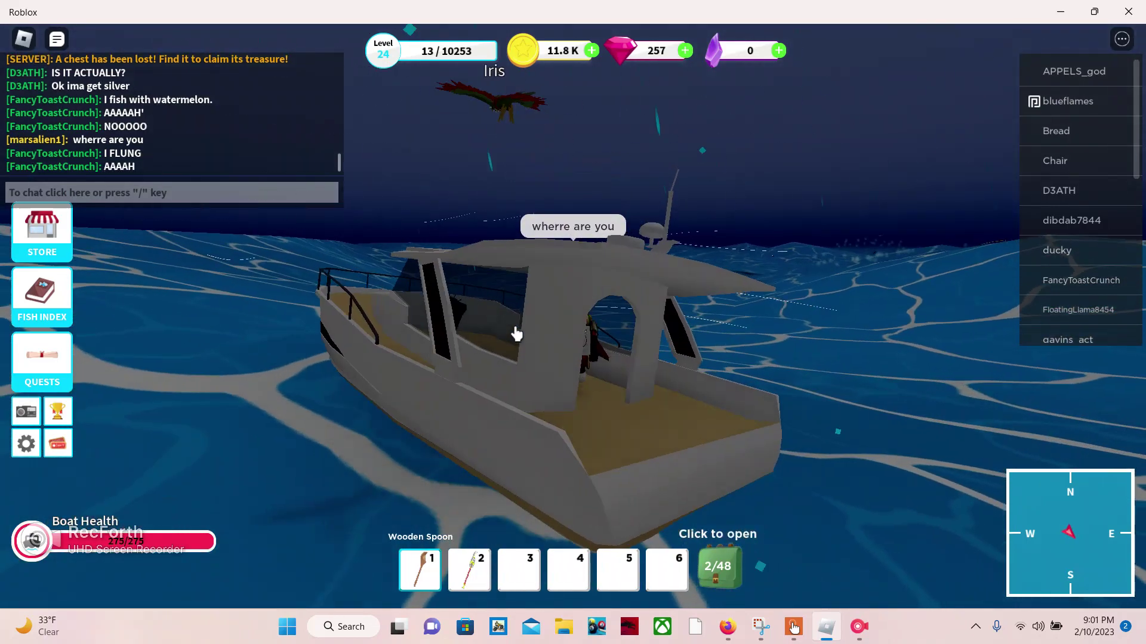
pyautogui.press('e')
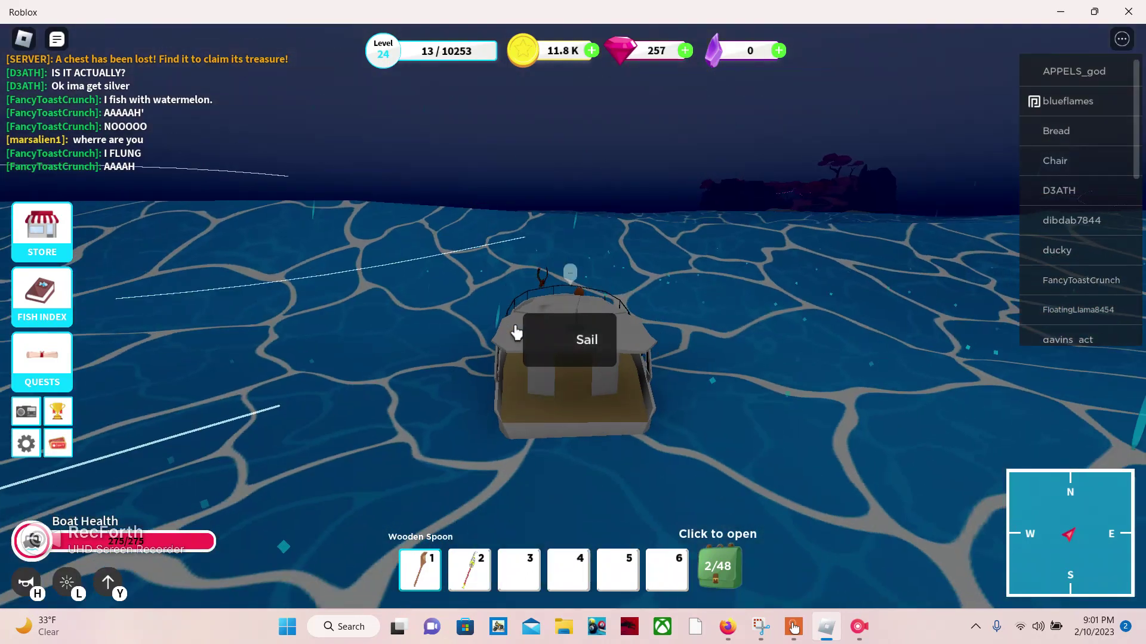
pyautogui.press('d')
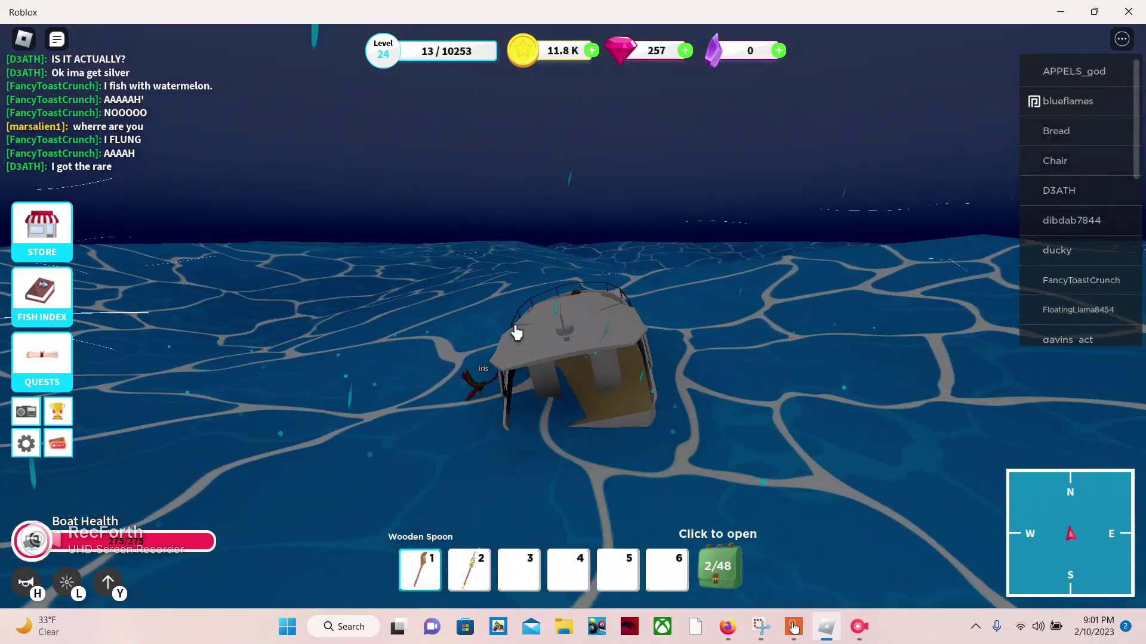
pyautogui.press('a')
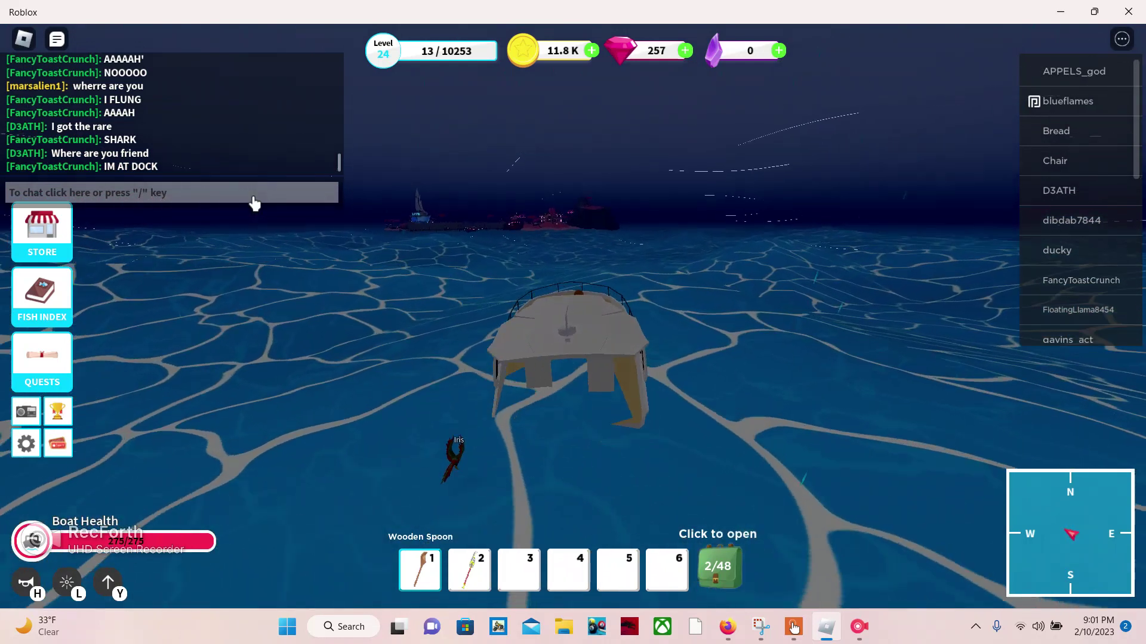
pyautogui.write('okay i')
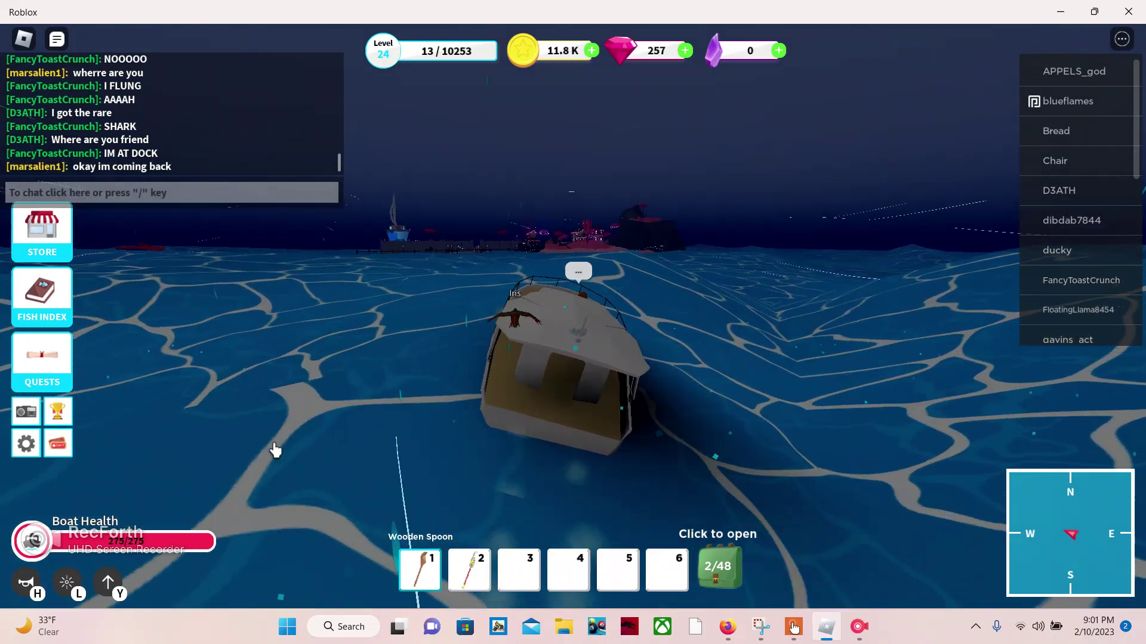
# Step: Sail the boat toward Port Jackson and into the harbour among the docks
pyautogui.press('d')
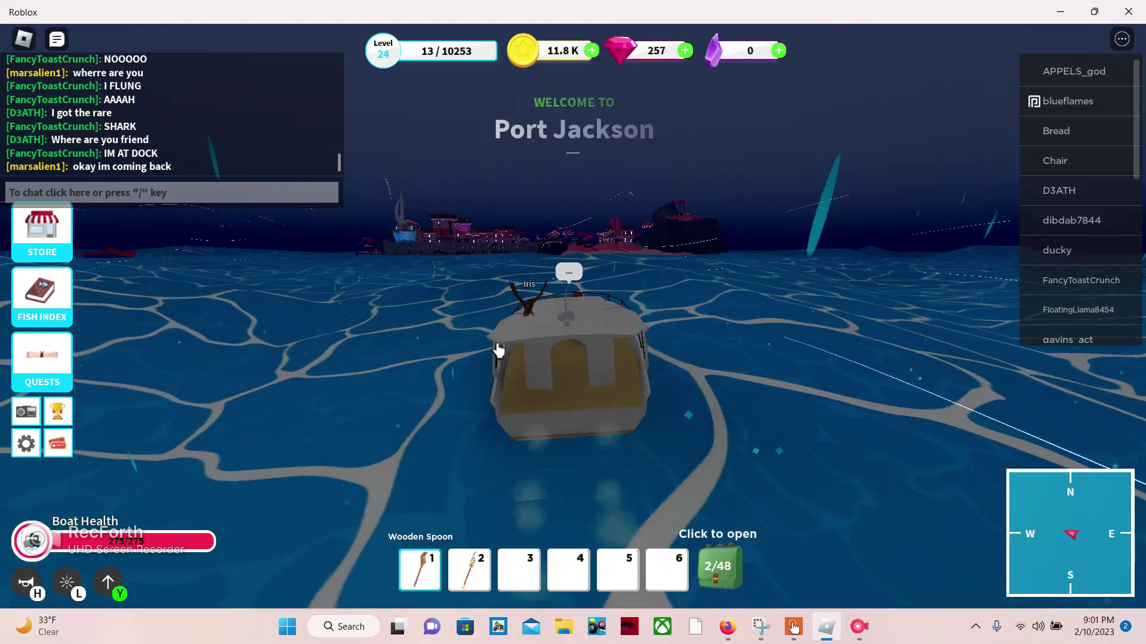
pyautogui.press('w')
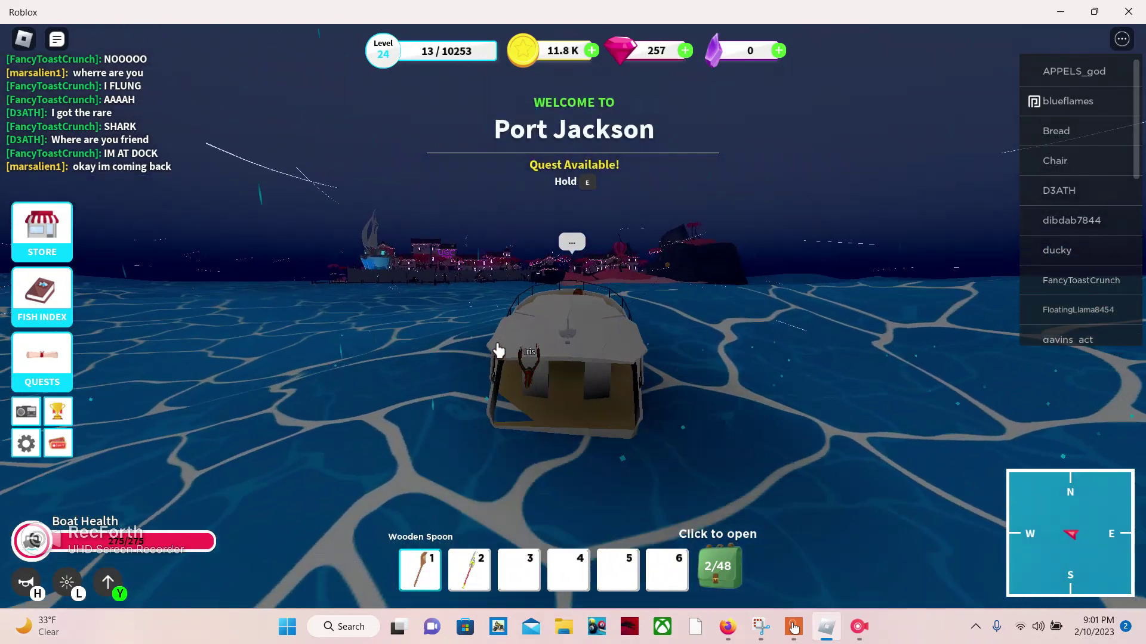
pyautogui.press('w')
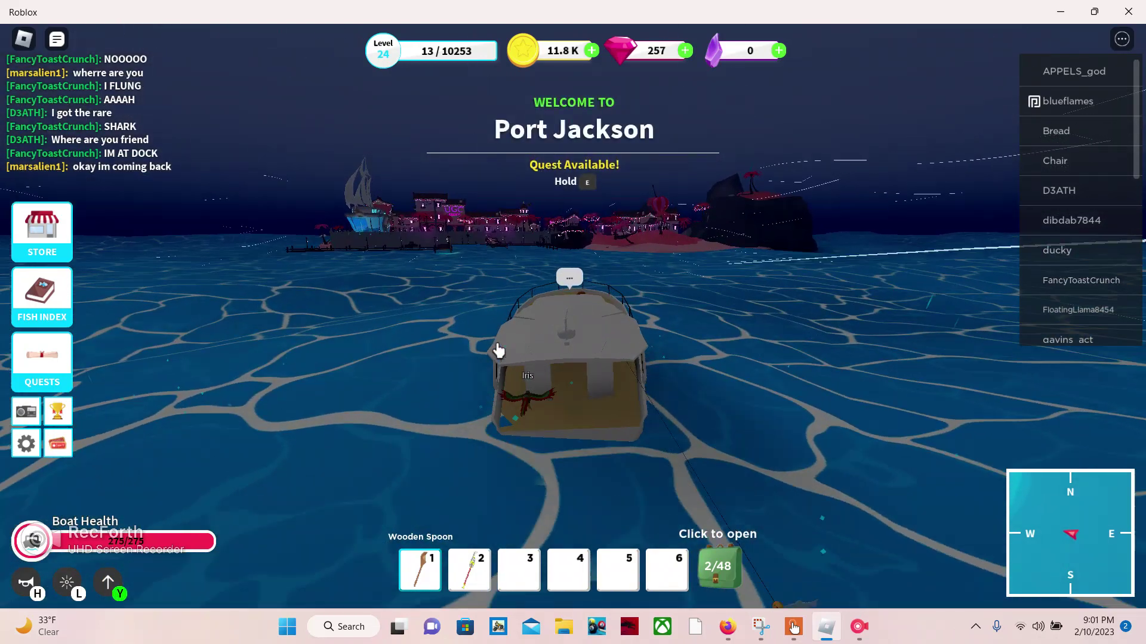
pyautogui.press('w')
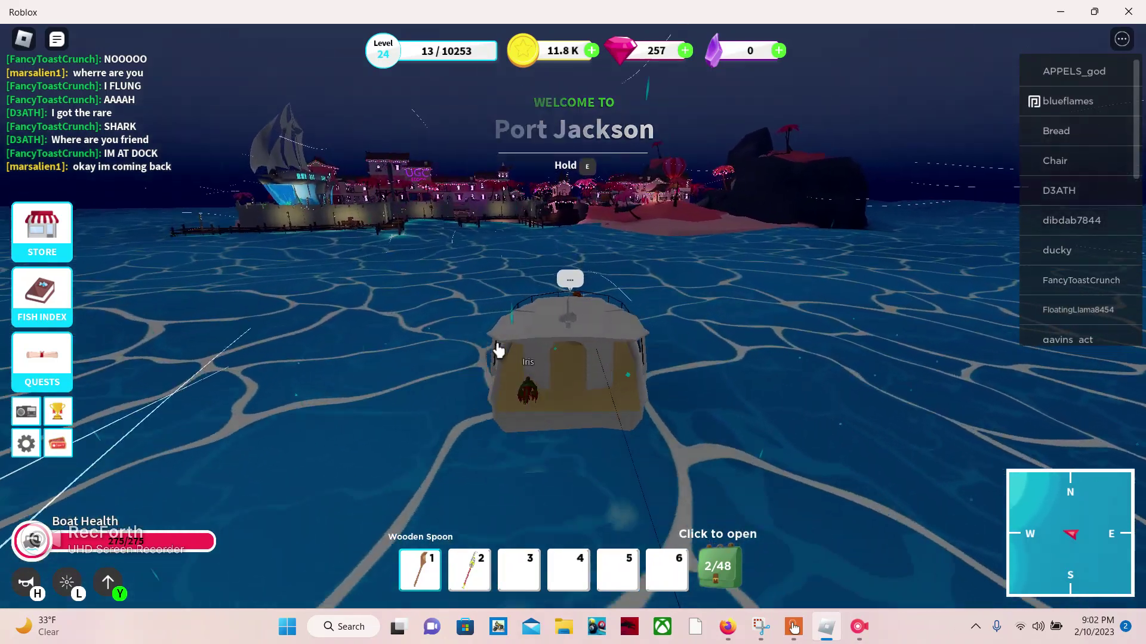
pyautogui.press('w')
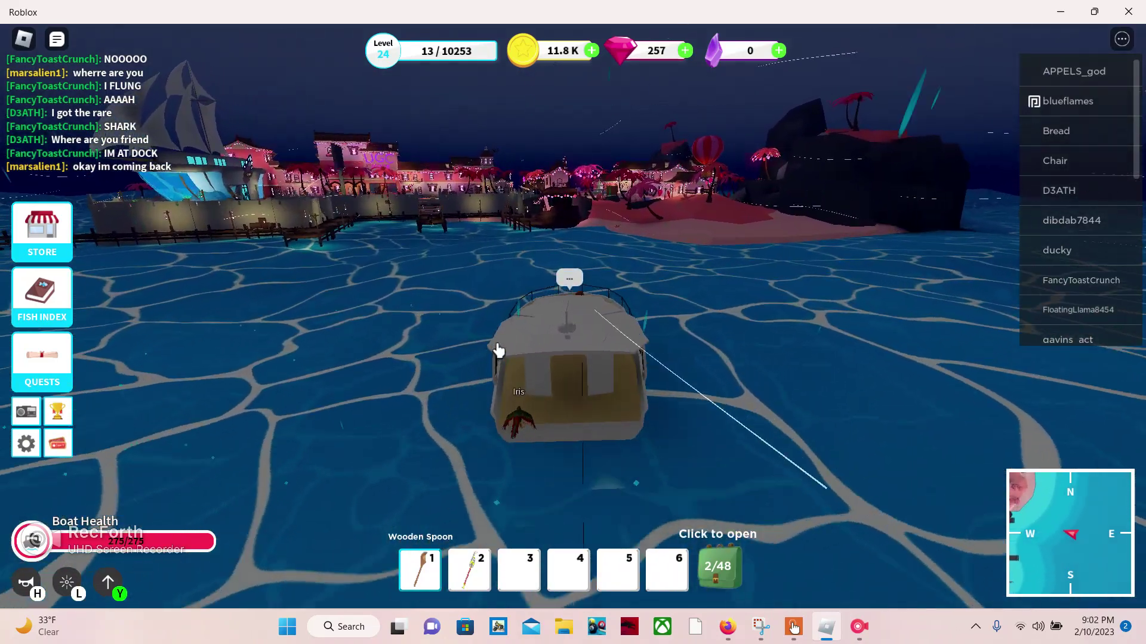
pyautogui.press('w')
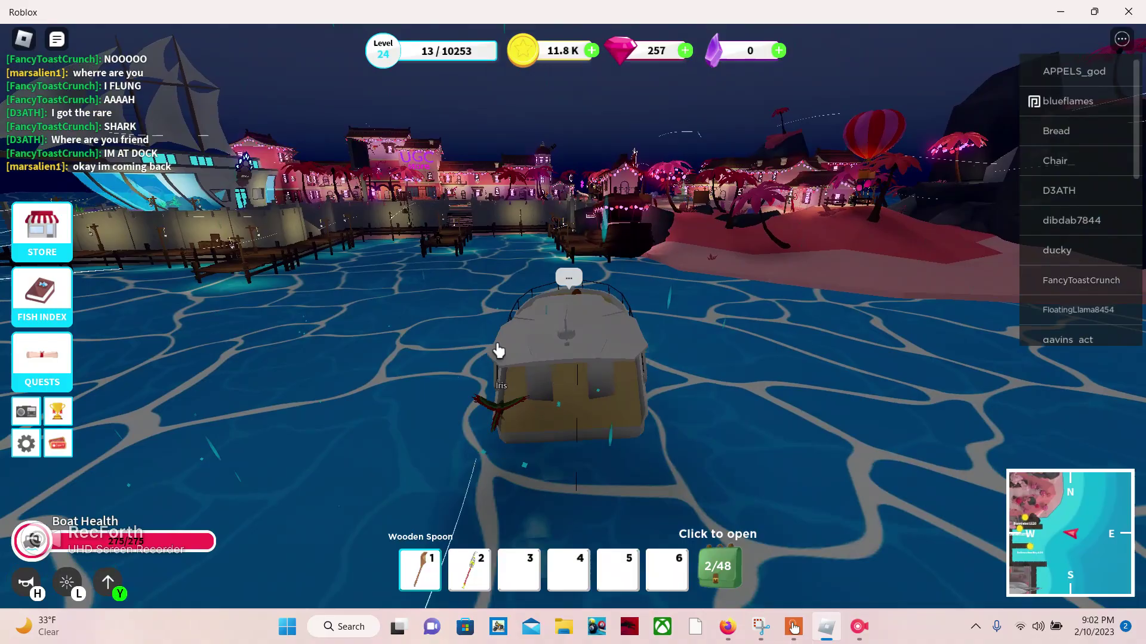
pyautogui.press('w')
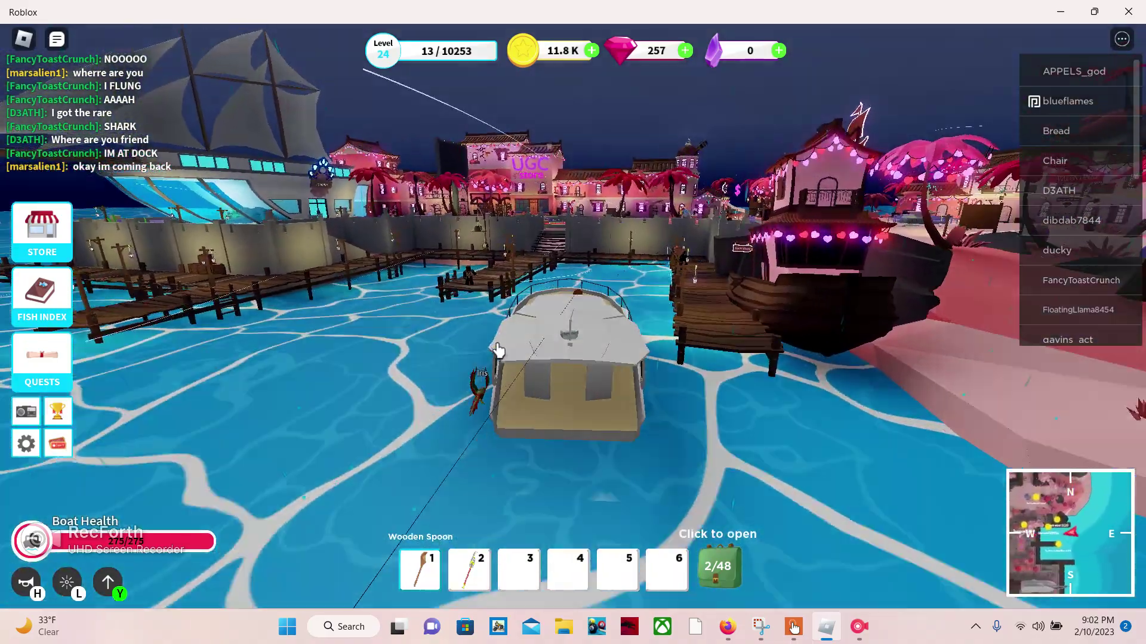
# Step: Bring the boat up to the dock and tell the friend 'get on' in chat
pyautogui.press('w')
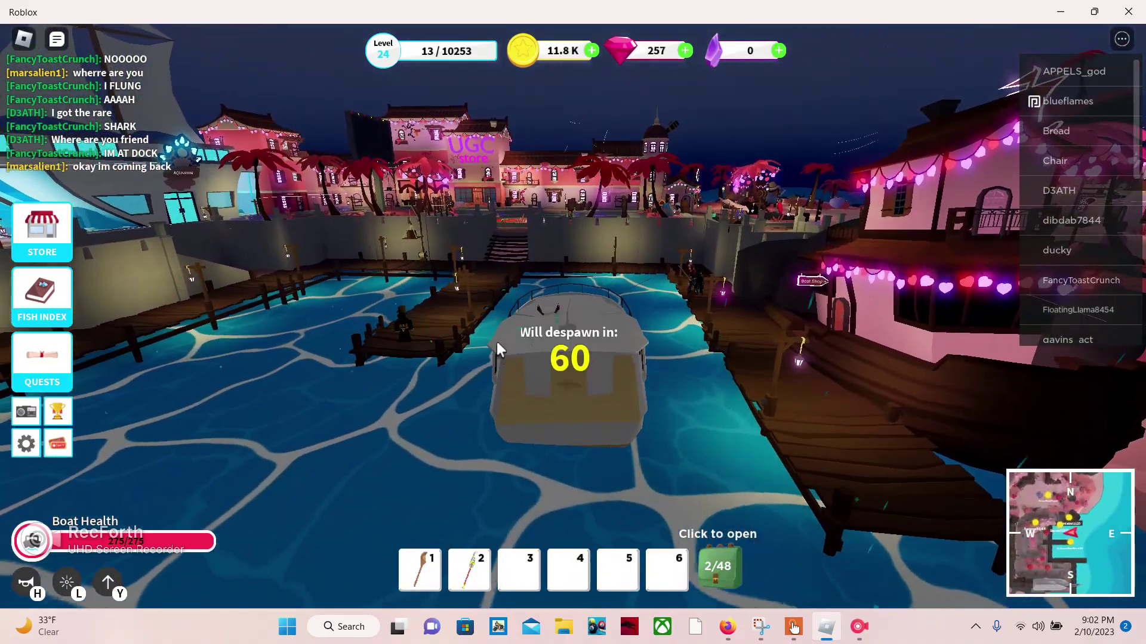
pyautogui.press('a')
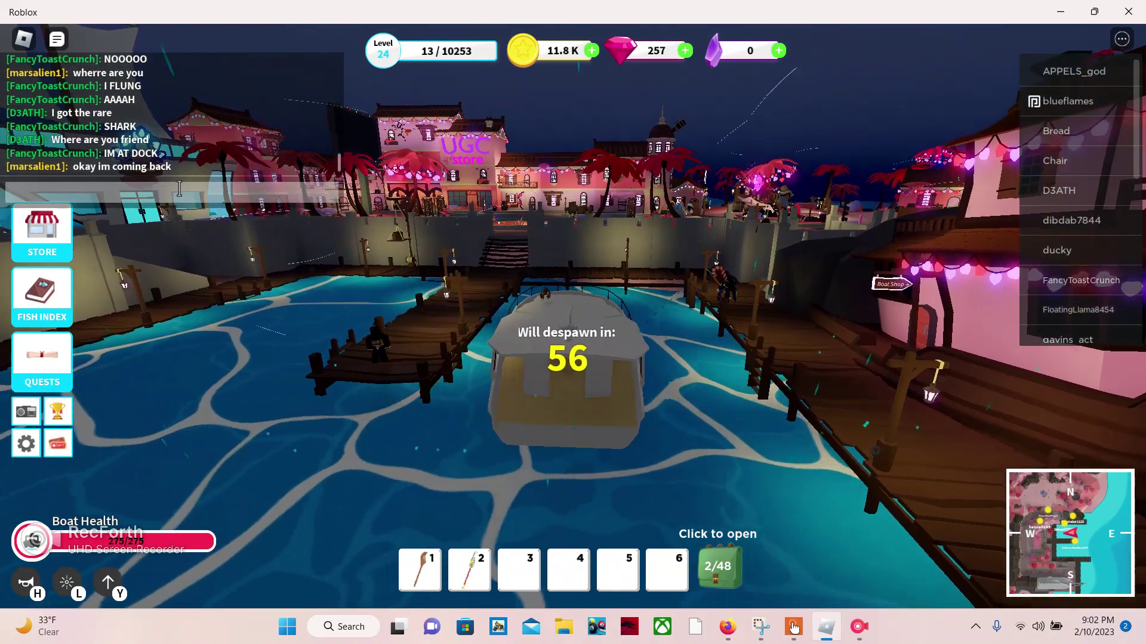
pyautogui.write('get')
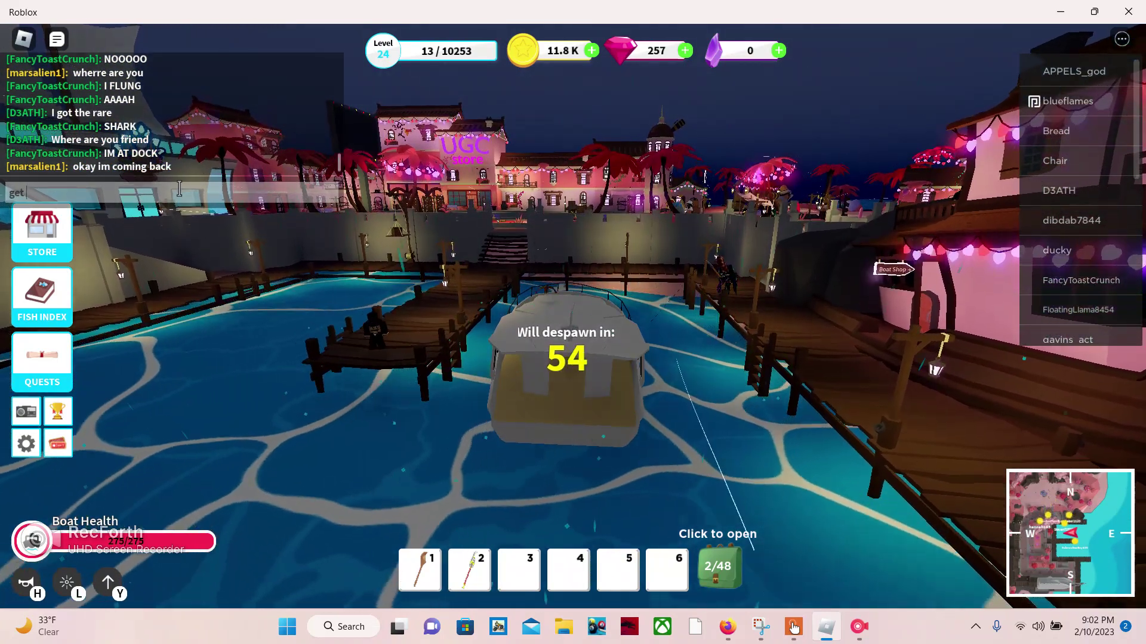
pyautogui.write(' on')
pyautogui.press('Return')
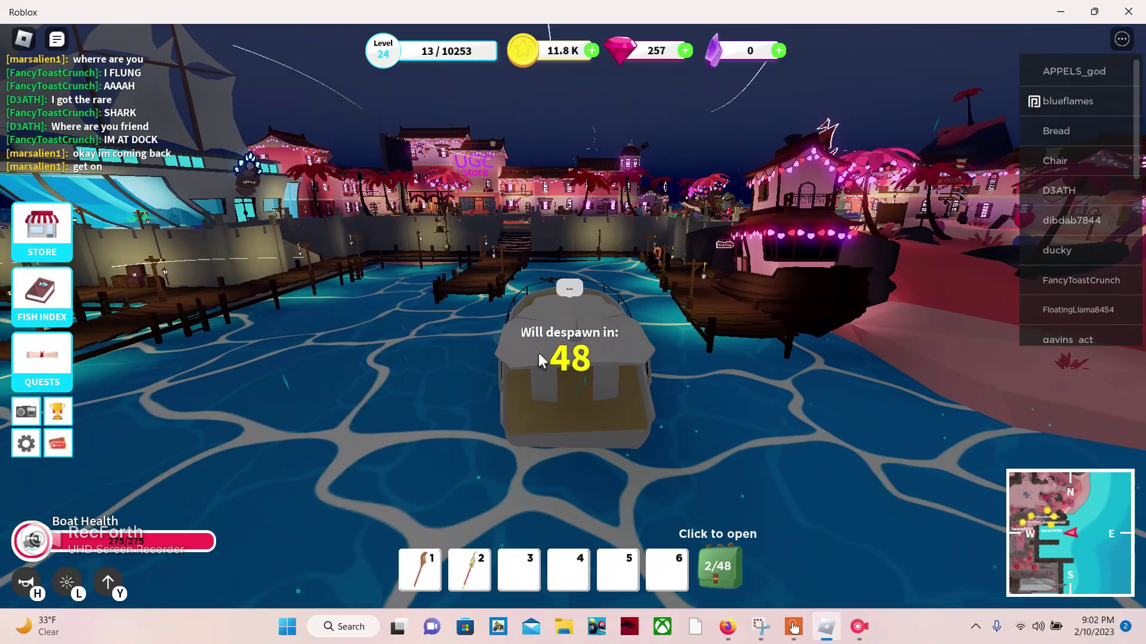
# Step: Board the boat, stopping the despawn countdown, and sail it back out to sea
pyautogui.press('w')
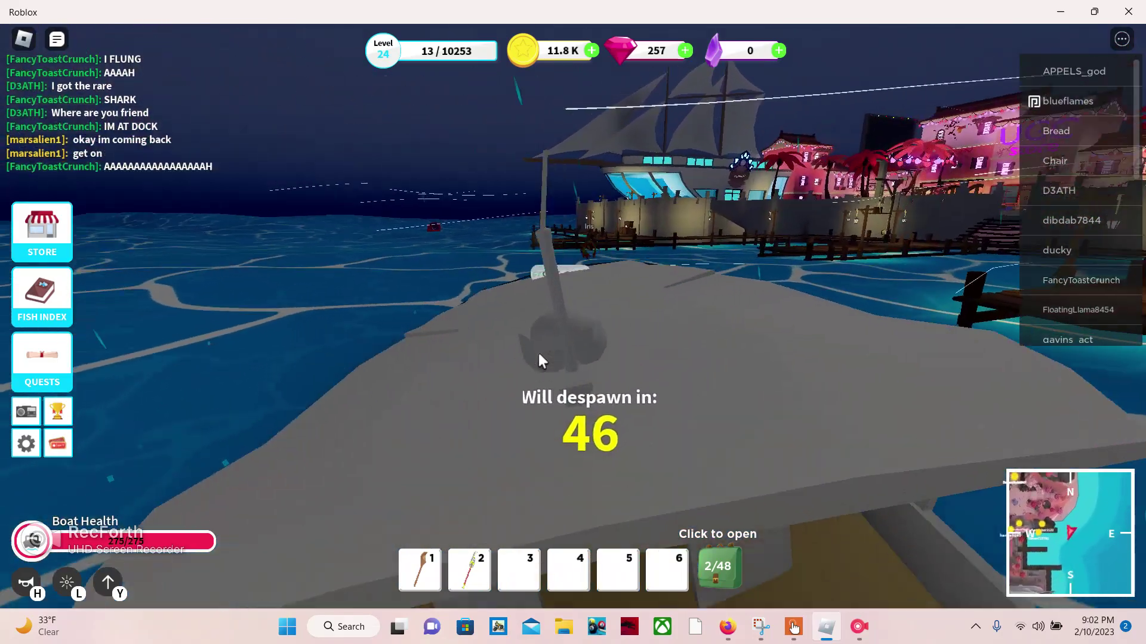
pyautogui.press('w')
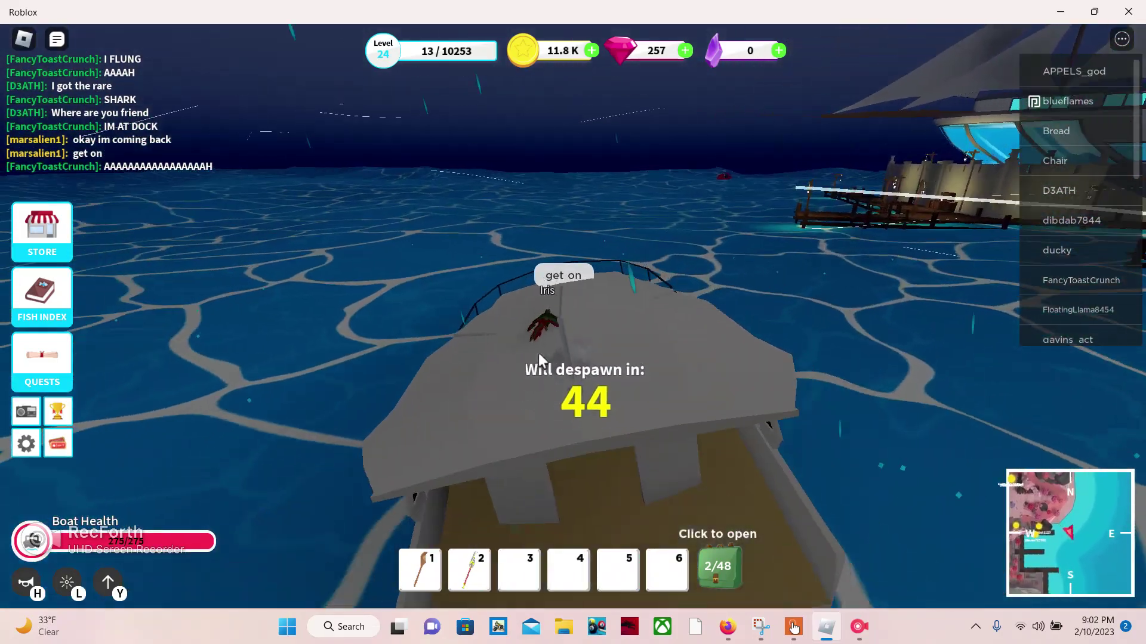
pyautogui.press('w')
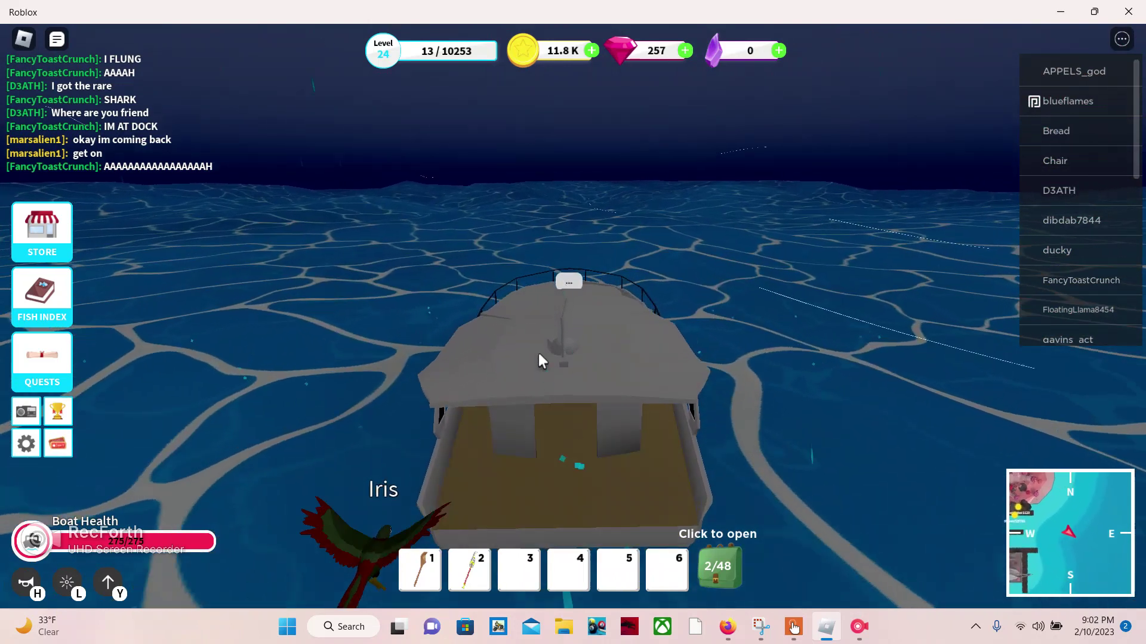
pyautogui.press('w')
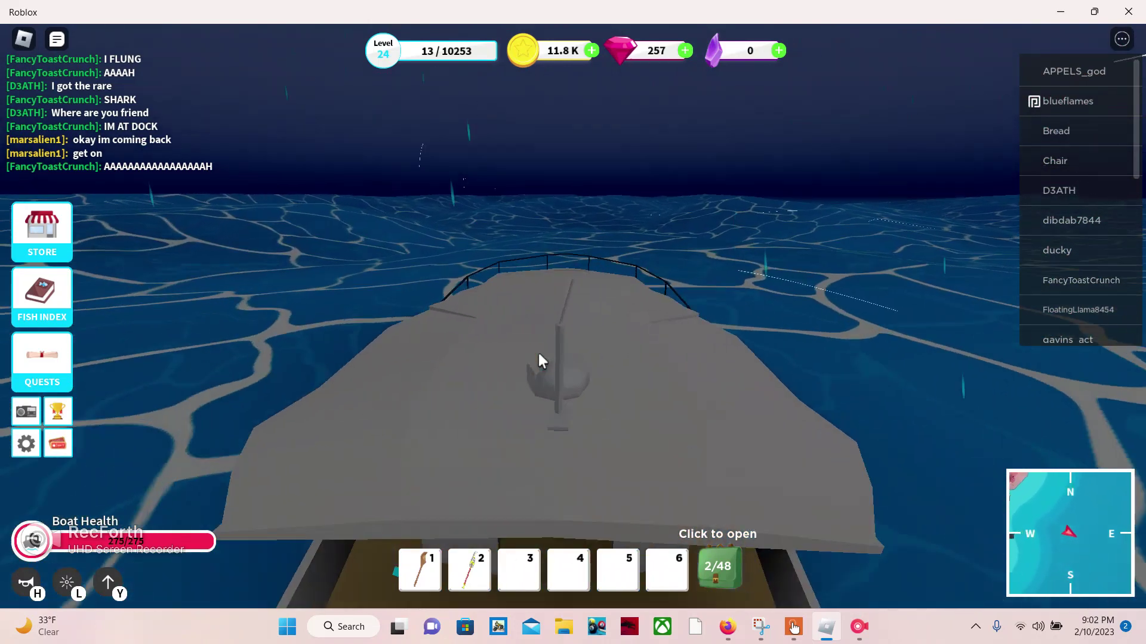
pyautogui.scroll(3, 538, 352)
pyautogui.scroll(2, 538, 350)
pyautogui.scroll(2, 538, 349)
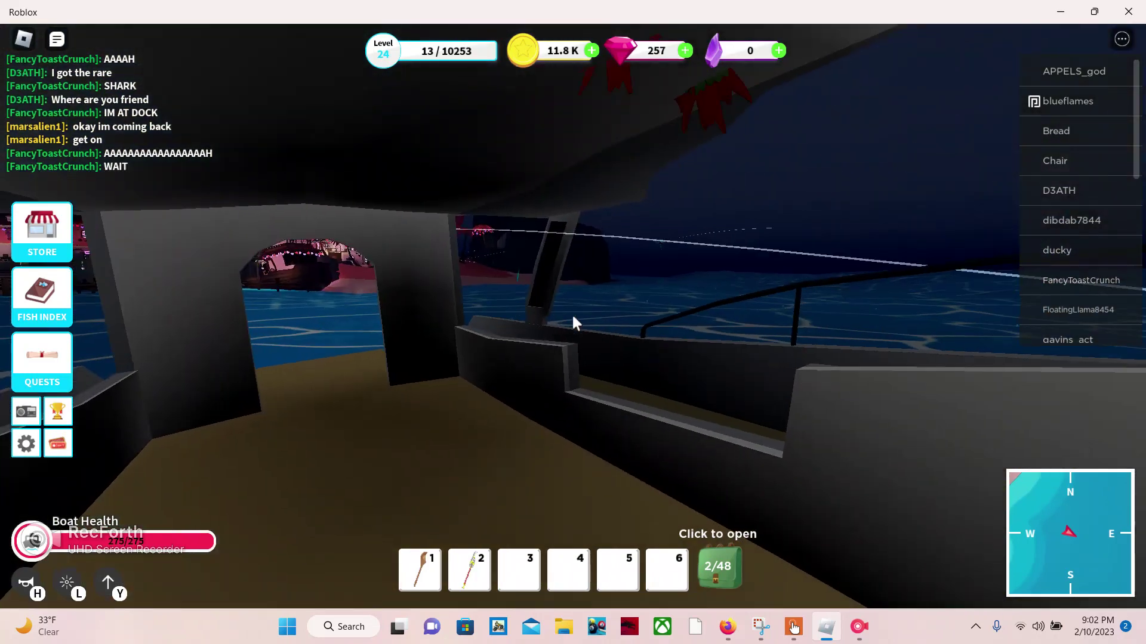
pyautogui.scroll(-2, 574, 324)
pyautogui.scroll(-3, 574, 322)
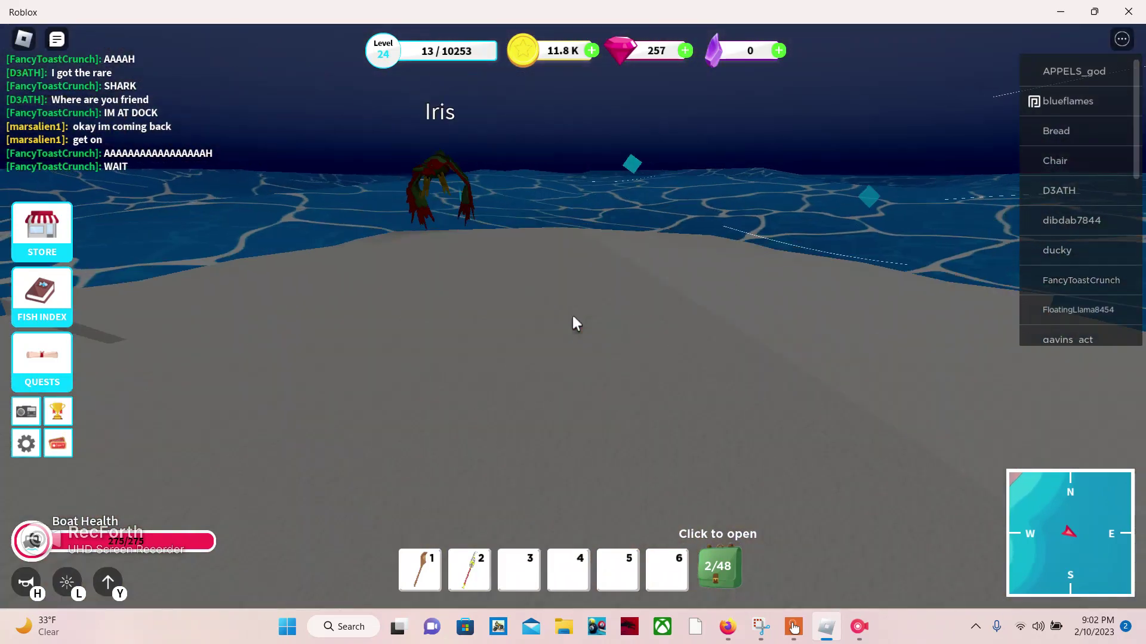
pyautogui.scroll(-4, 574, 324)
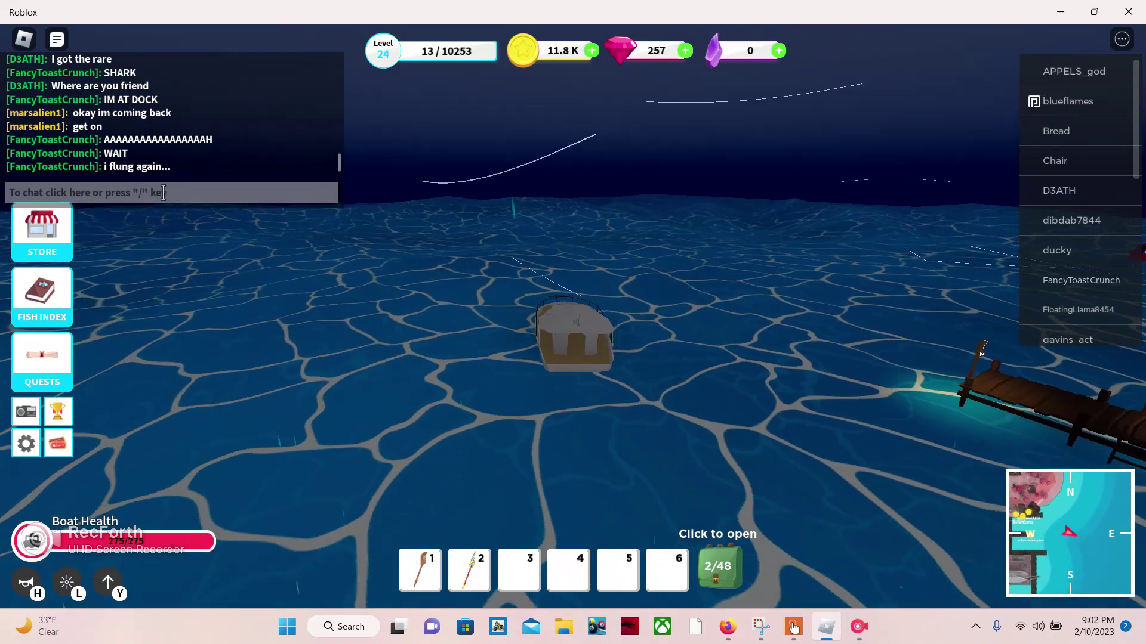
# Step: Send 'stop getting flung' and 'LOL' in the chat
pyautogui.click(166, 192)
pyautogui.write('stop')
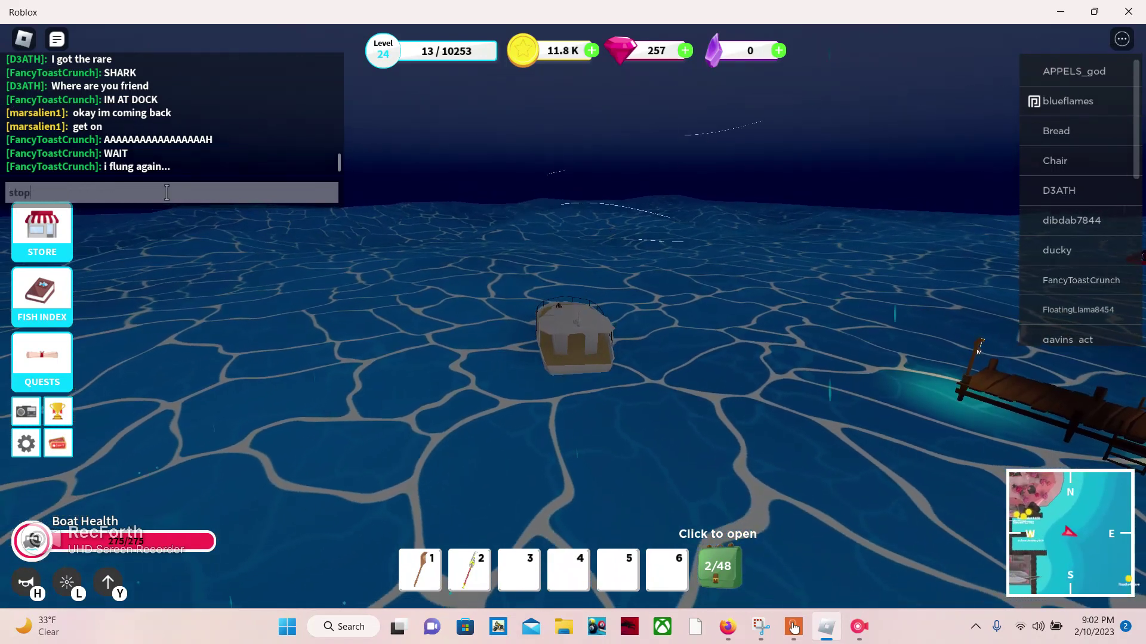
pyautogui.write(' getting flu')
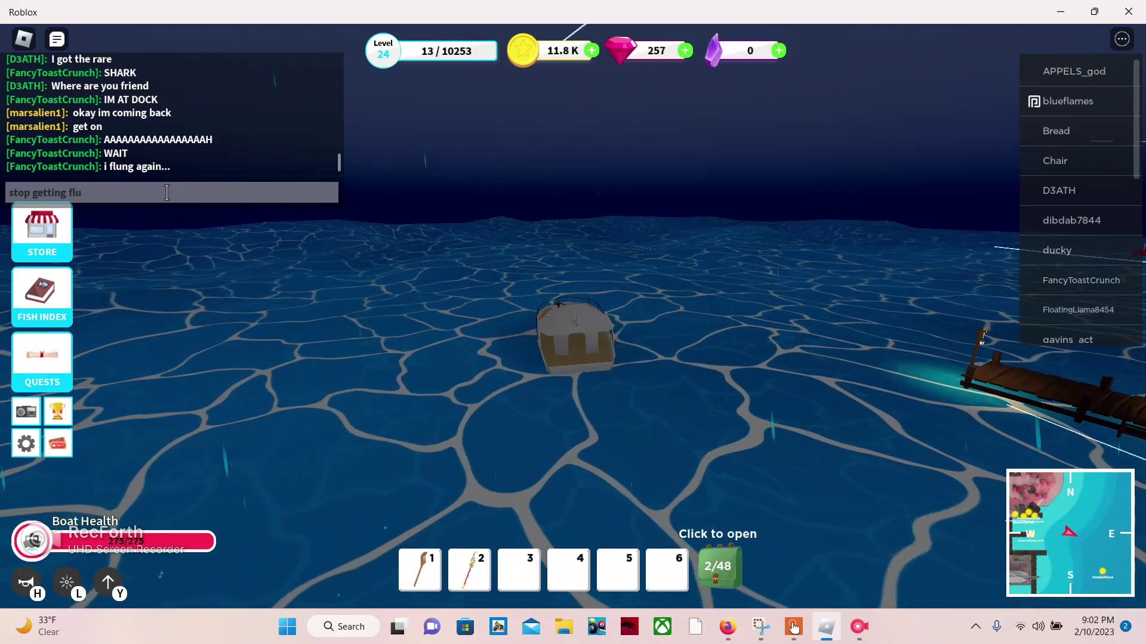
pyautogui.write('g')
pyautogui.press('Return')
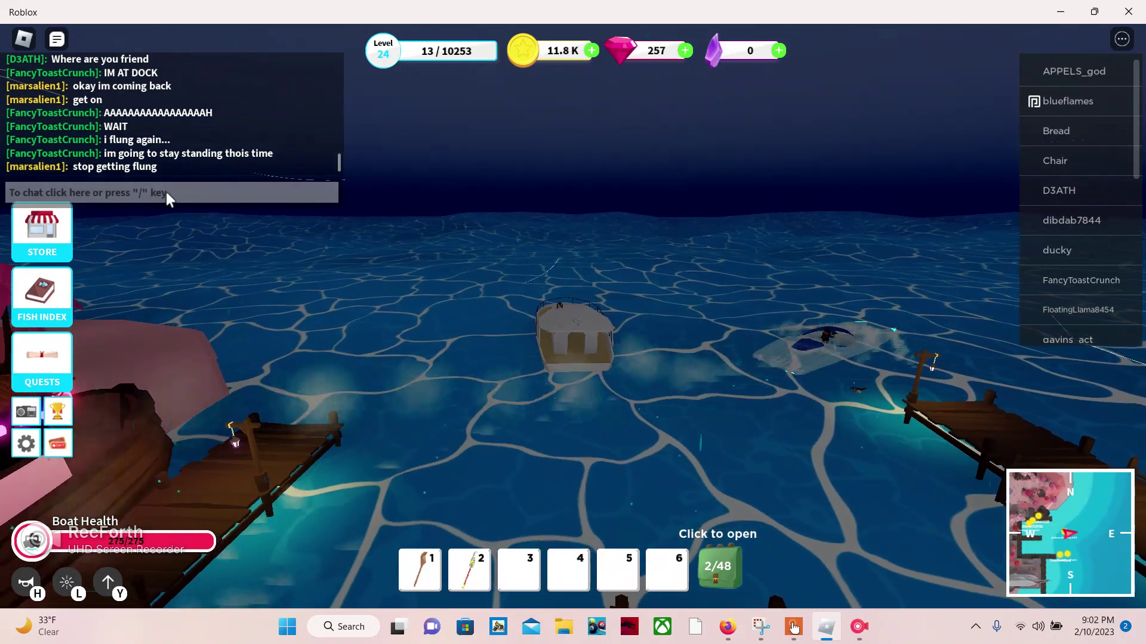
pyautogui.click(166, 191)
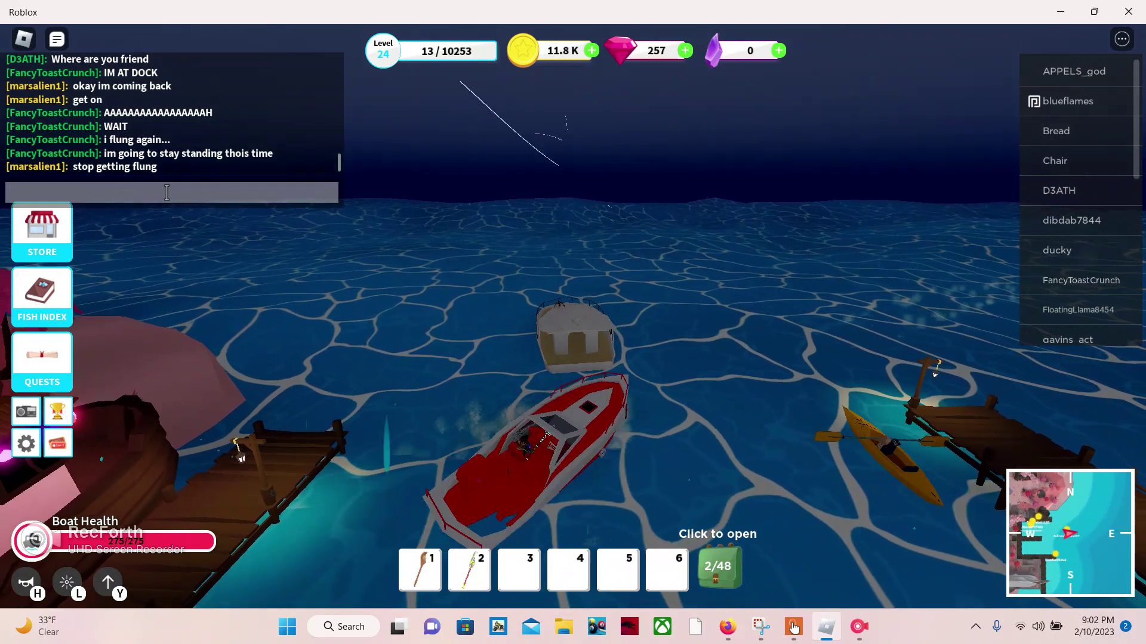
pyautogui.write('LOL')
pyautogui.press('Return')
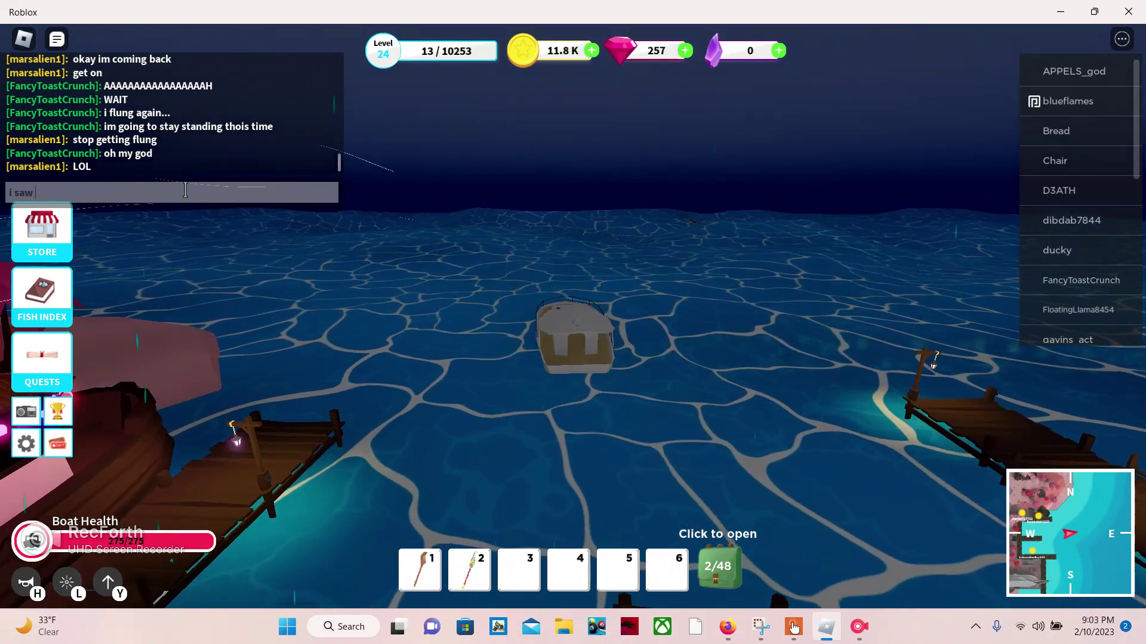
pyautogui.write('tha')
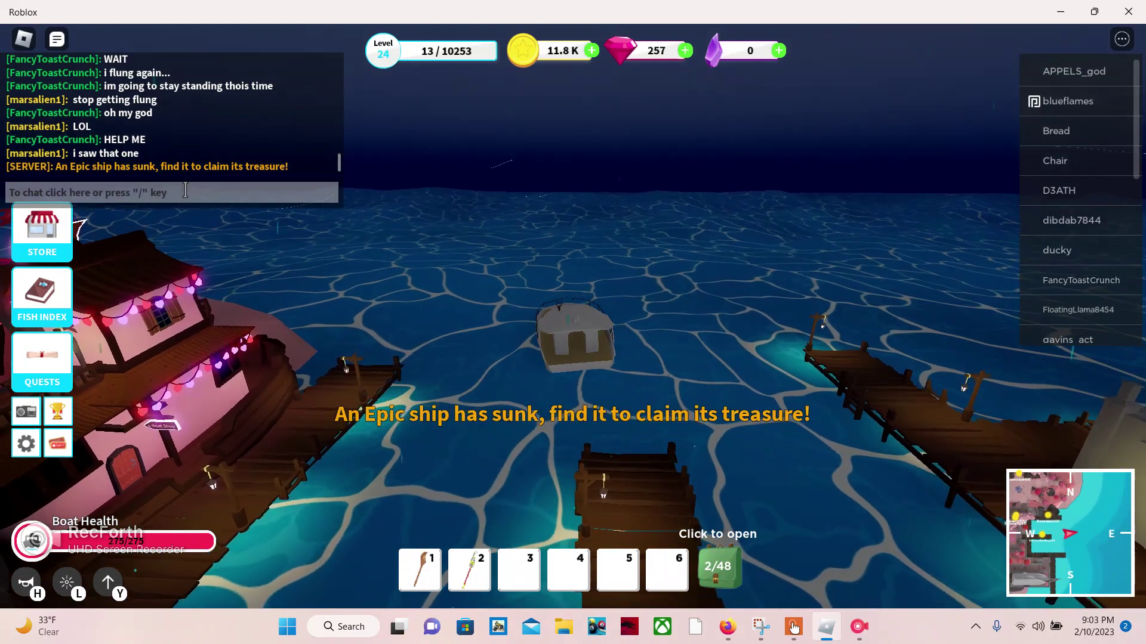
# Step: Open the backpack inventory and close it with its red X
pyautogui.press('b')
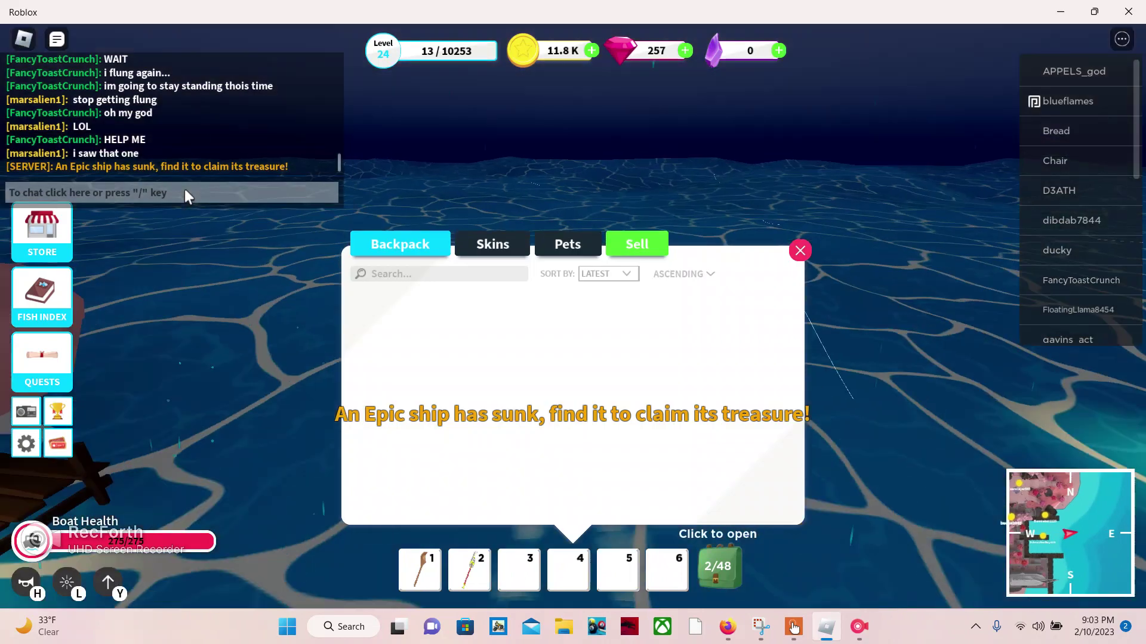
pyautogui.click(800, 250)
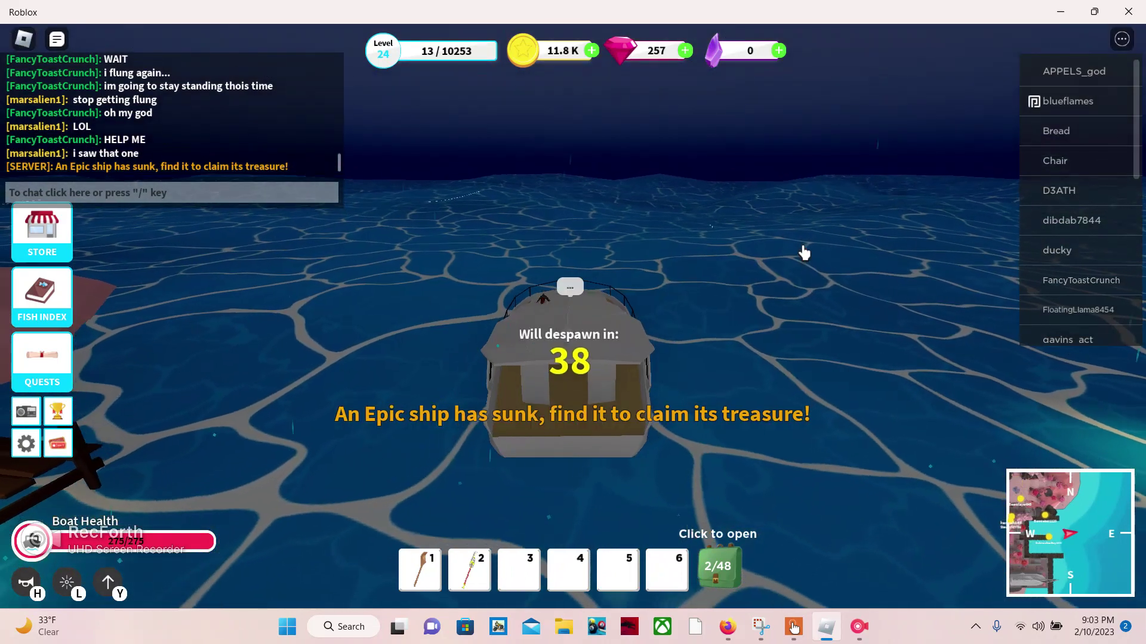
pyautogui.scroll(-5, 803, 252)
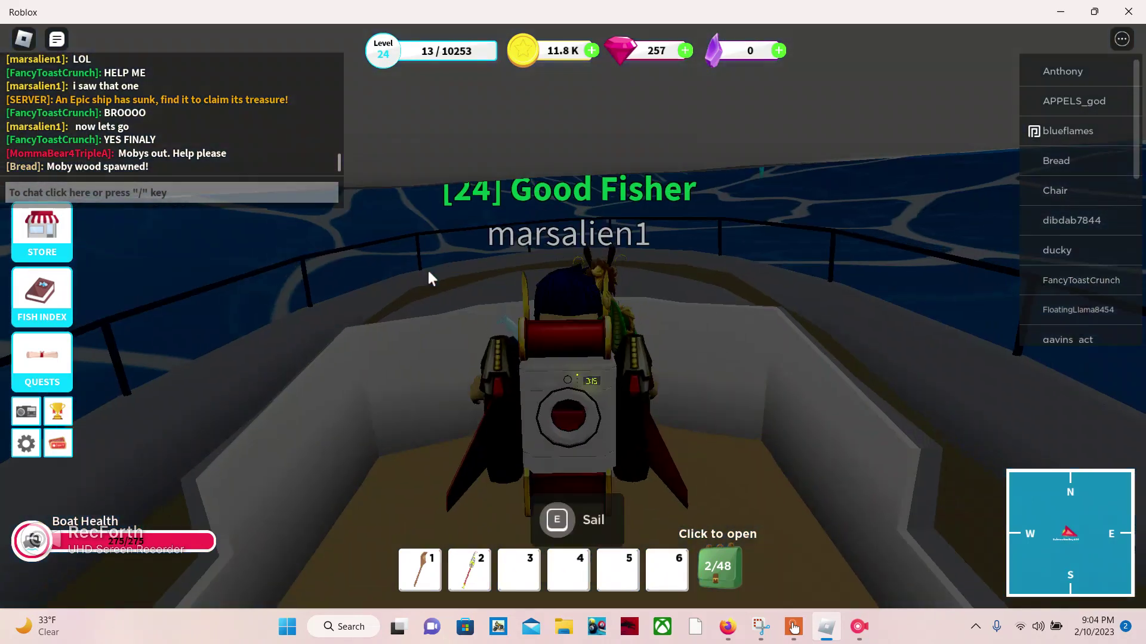
# Step: Equip the Wooden Spoon, send chat replies including 'yea' and 'all', and cast the line
pyautogui.press('1')
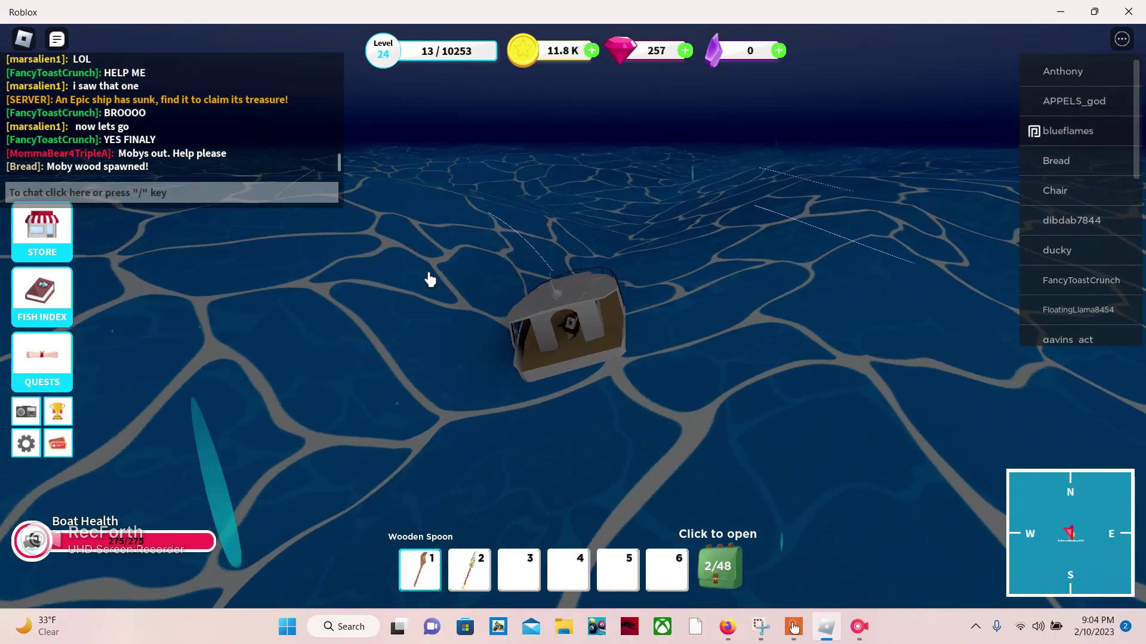
pyautogui.scroll(5, 428, 279)
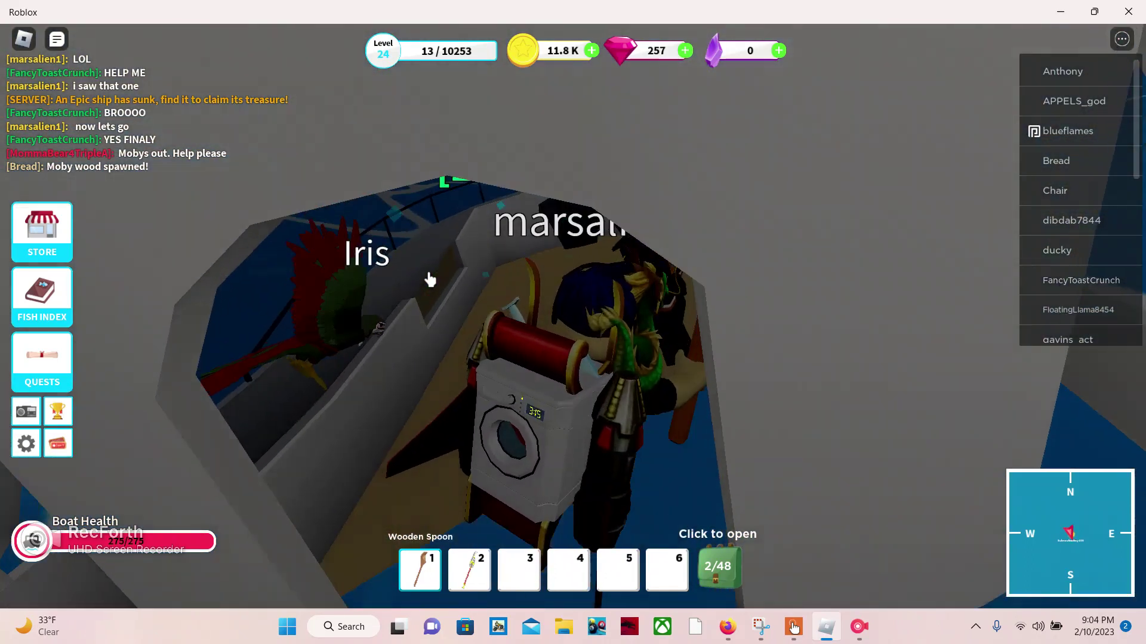
pyautogui.scroll(-2, 429, 280)
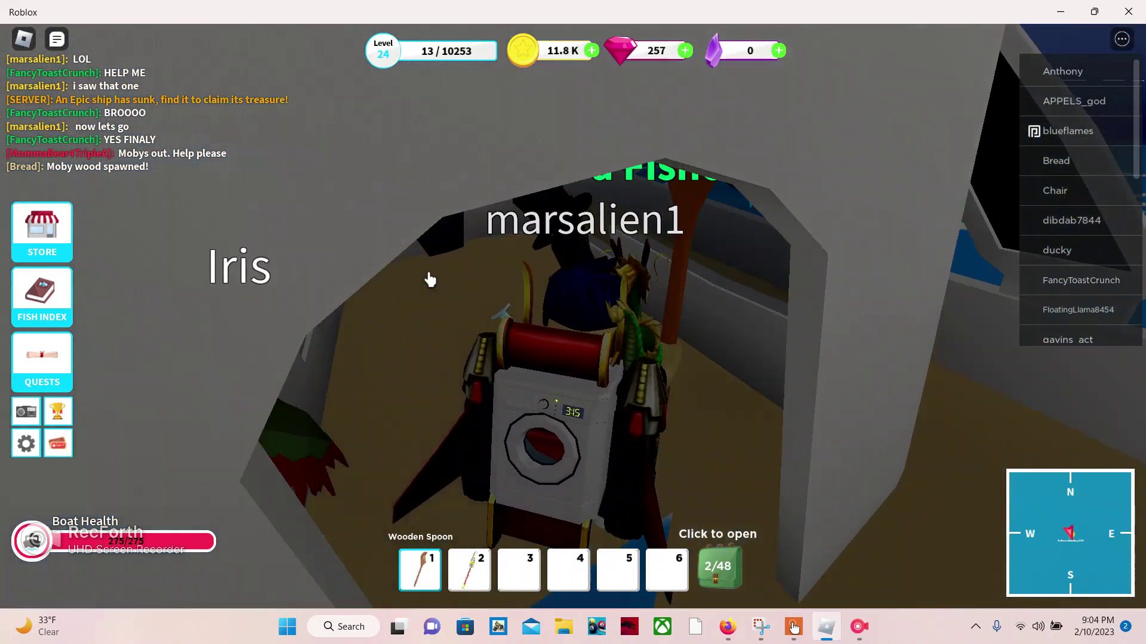
pyautogui.scroll(-4, 429, 280)
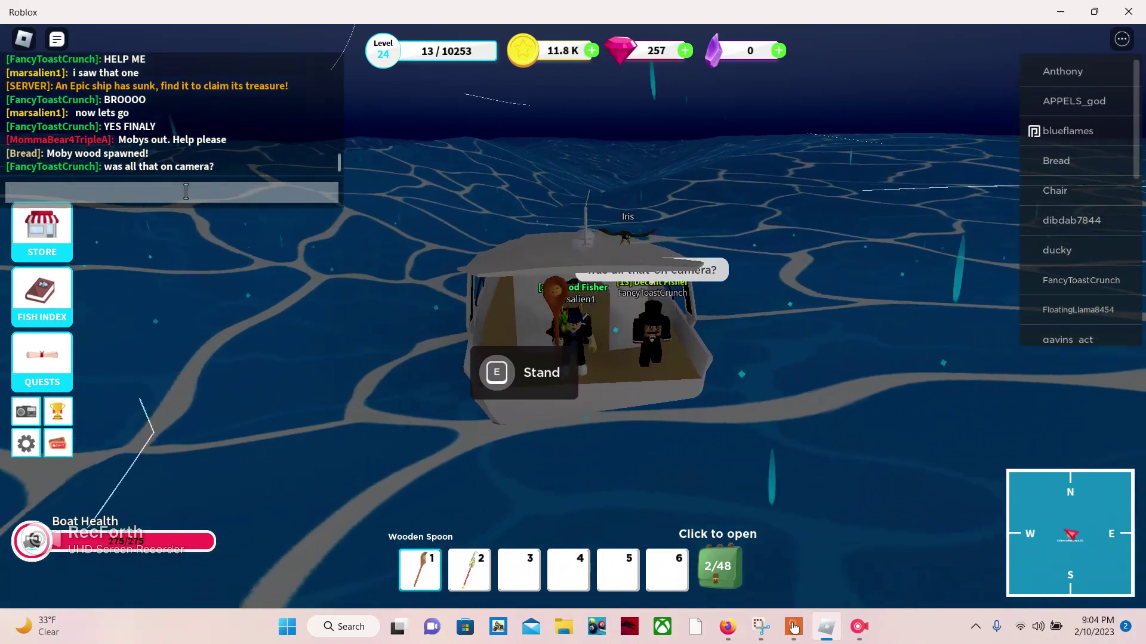
pyautogui.write('yea')
pyautogui.press('Return')
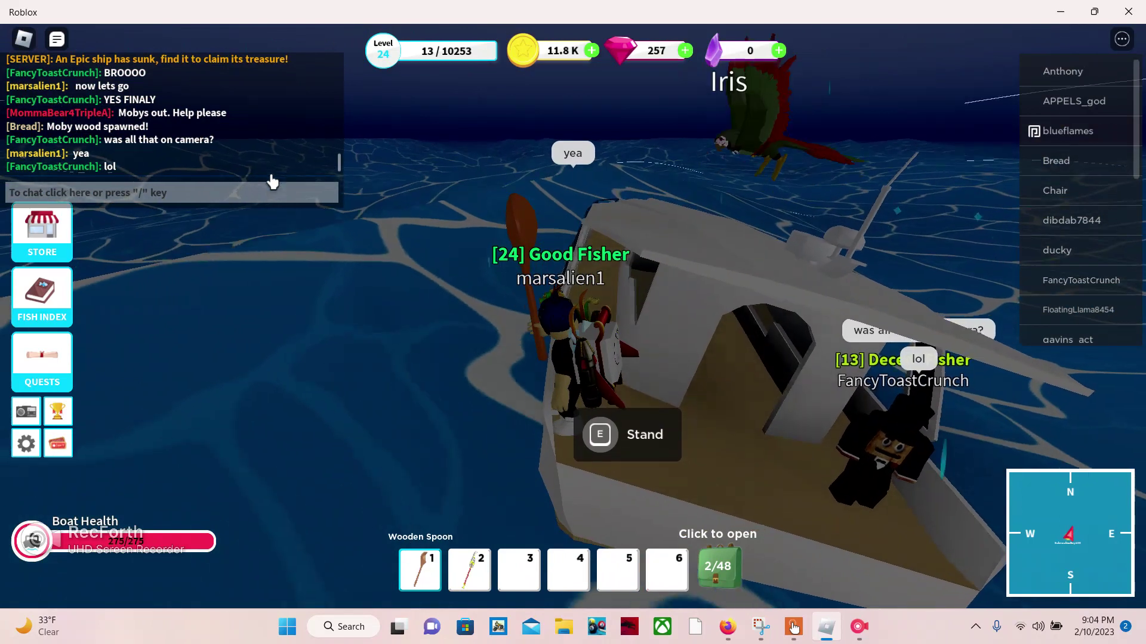
pyautogui.write('it r')
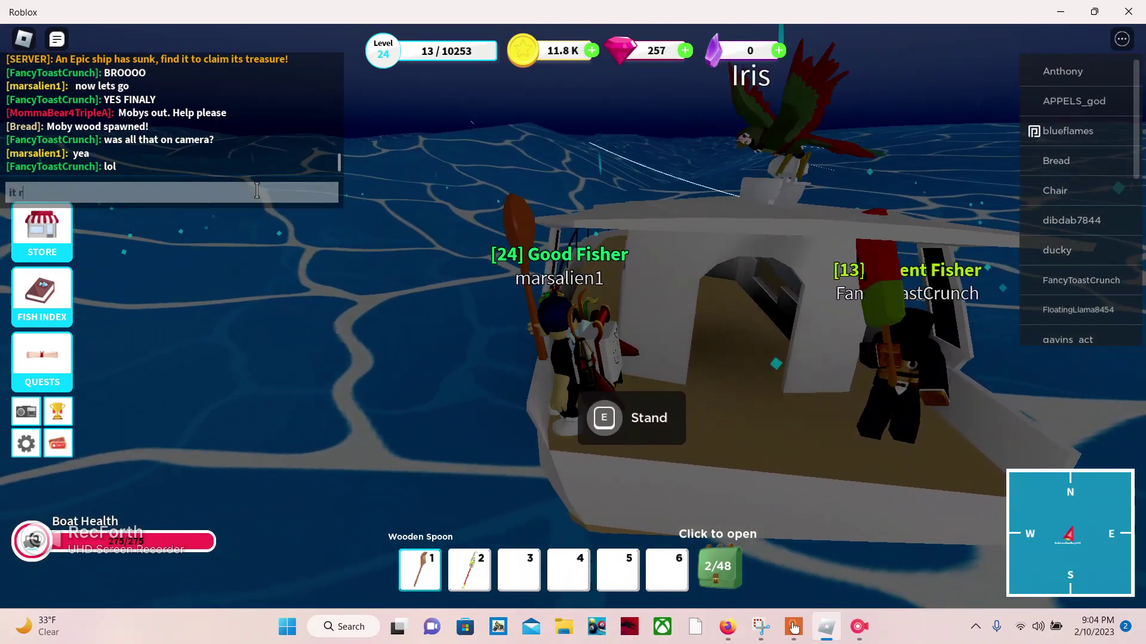
pyautogui.write('ecords my h')
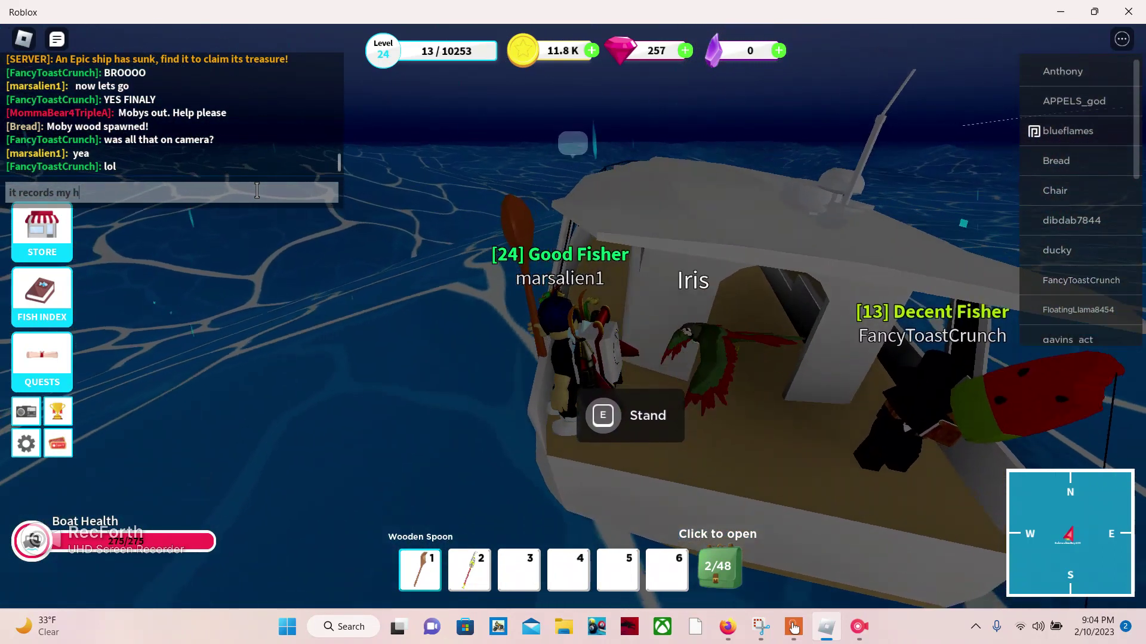
pyautogui.write('oll scr')
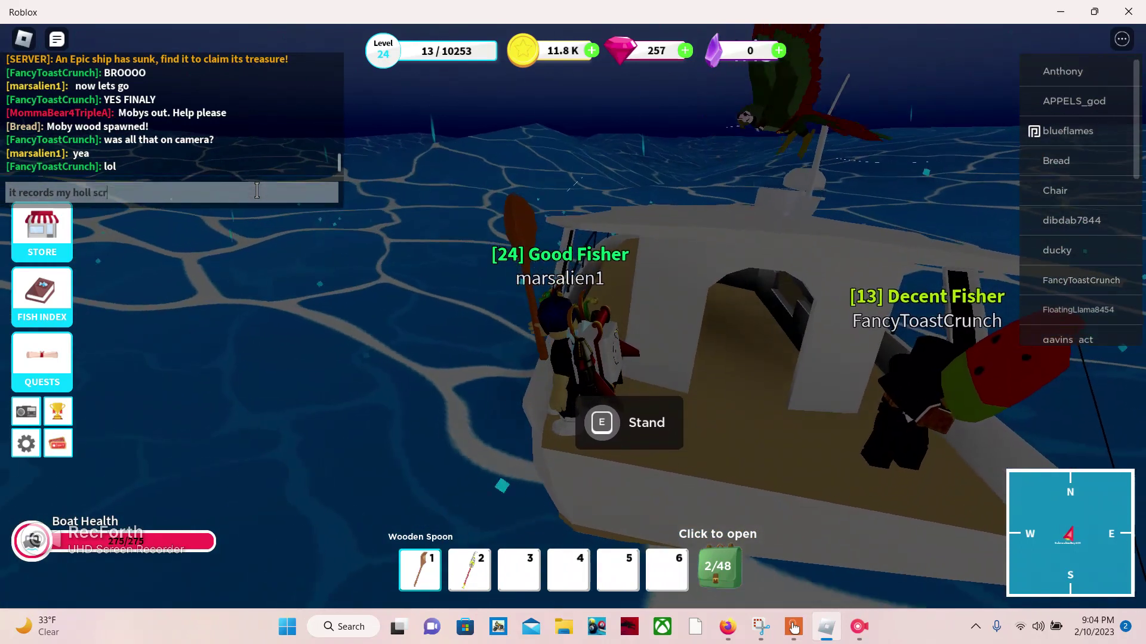
pyautogui.write('en')
pyautogui.press('Return')
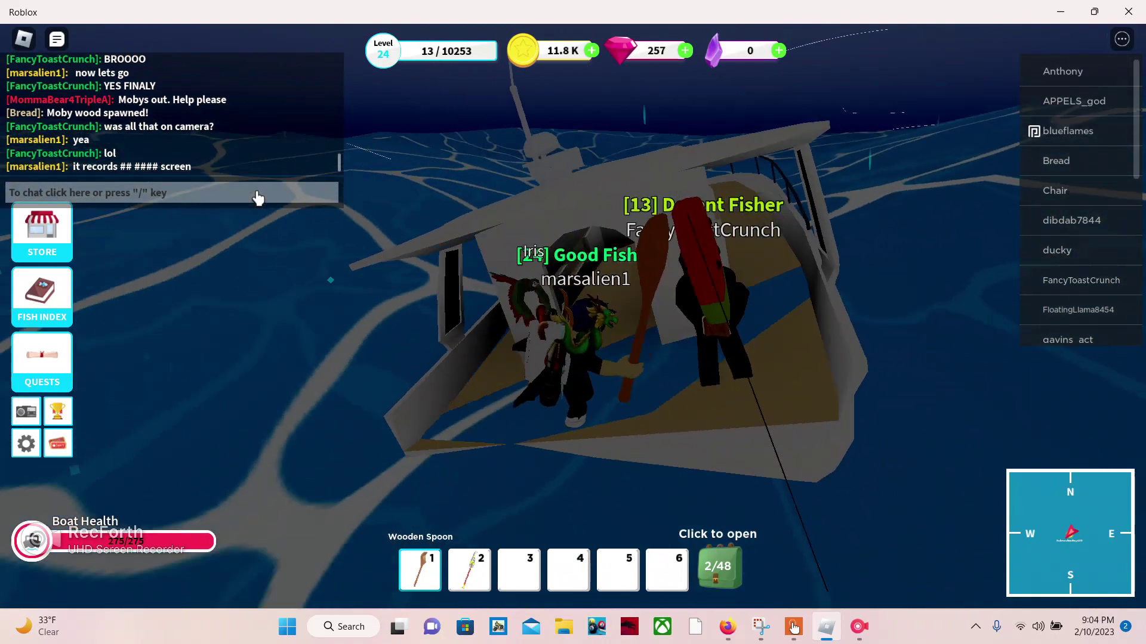
pyautogui.write('all')
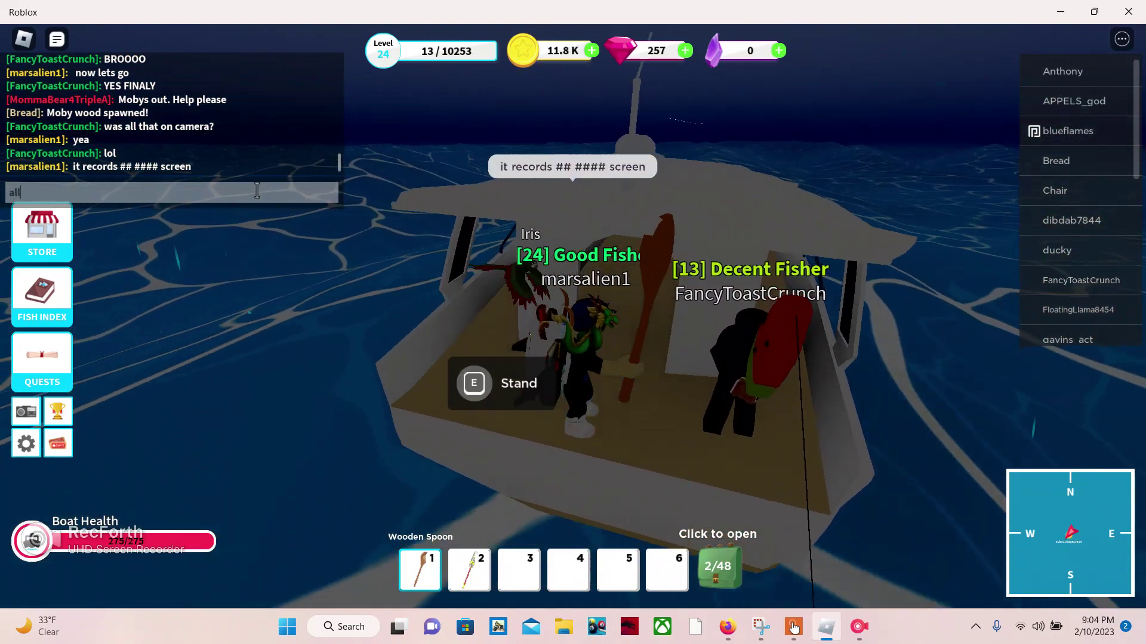
pyautogui.press('Return')
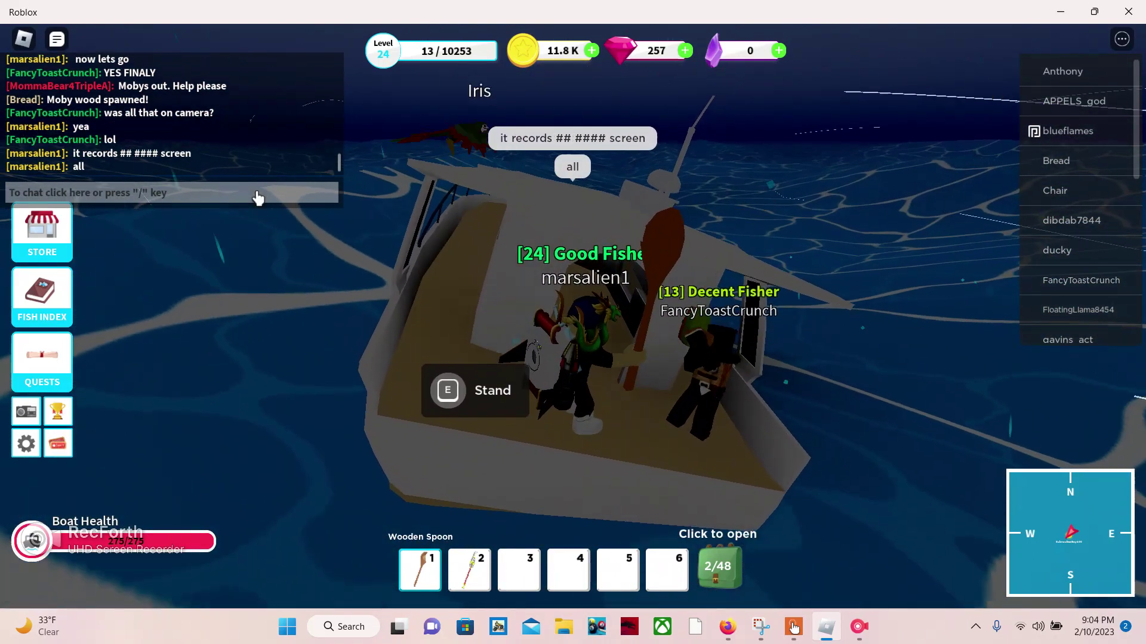
pyautogui.scroll(5, 258, 197)
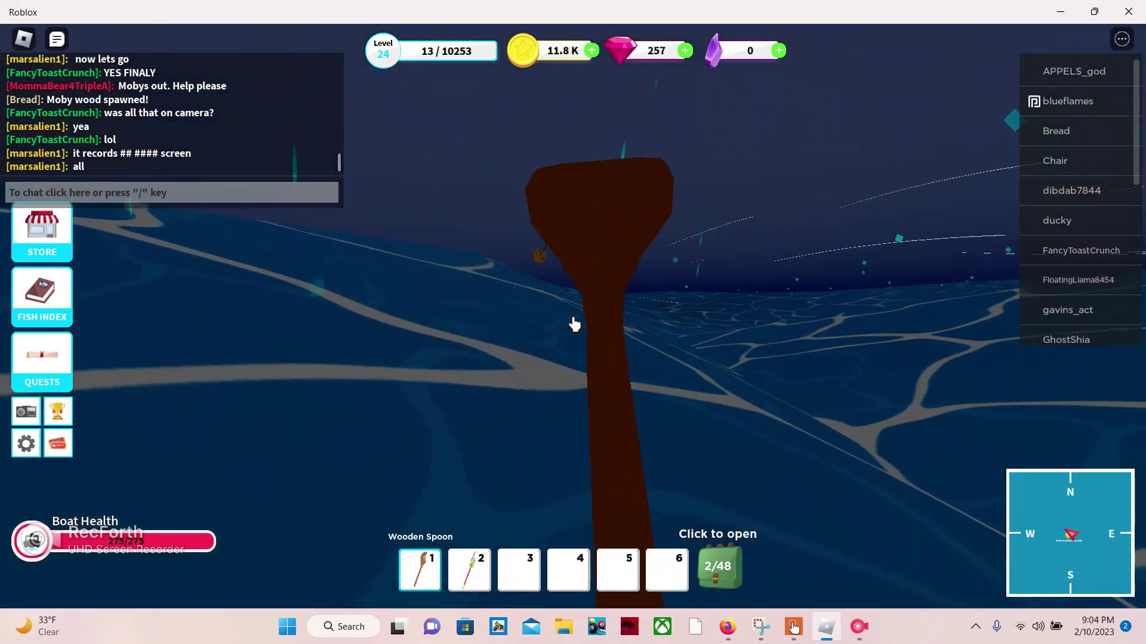
pyautogui.scroll(-5, 574, 324)
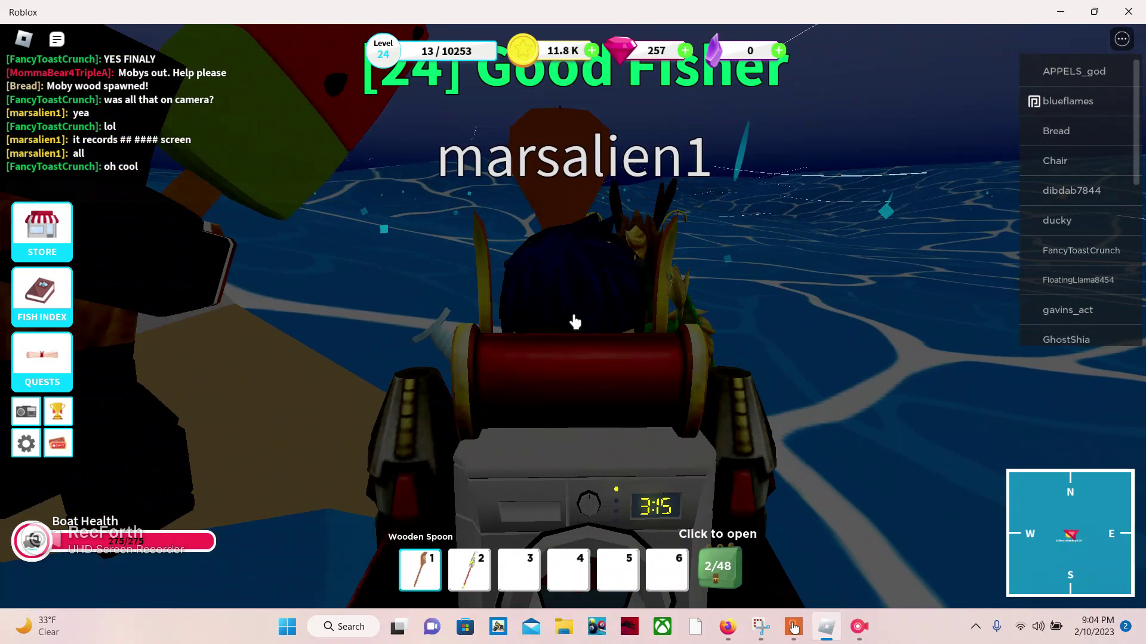
pyautogui.click(573, 322)
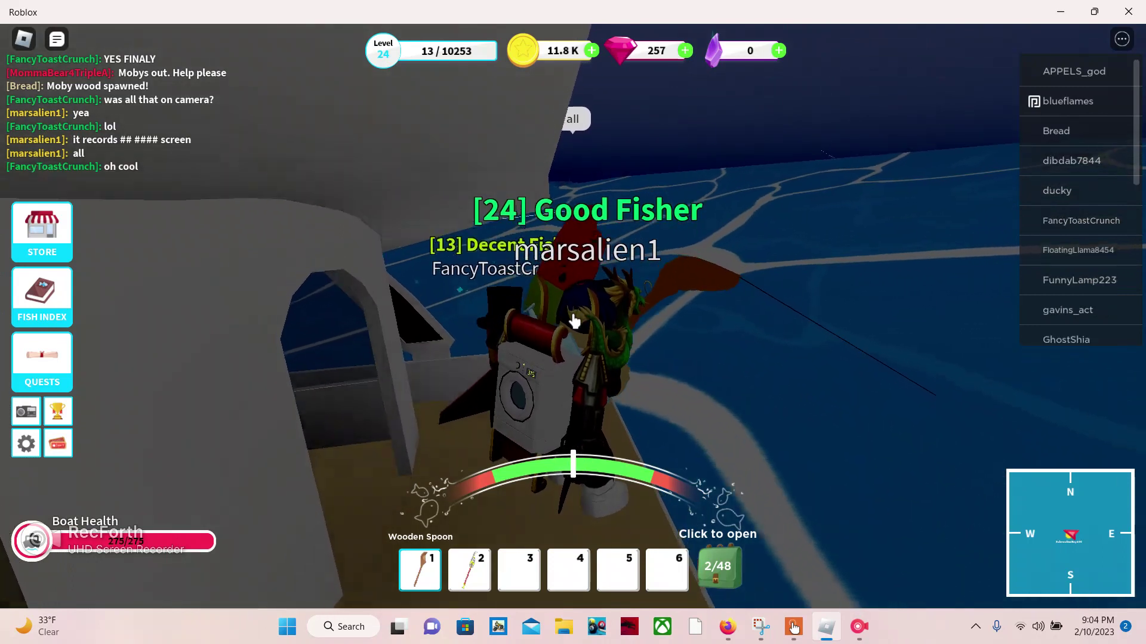
# Step: Reel in the epic Japanese Flying Squid, send 'right after' in chat, and recast
pyautogui.click(574, 322)
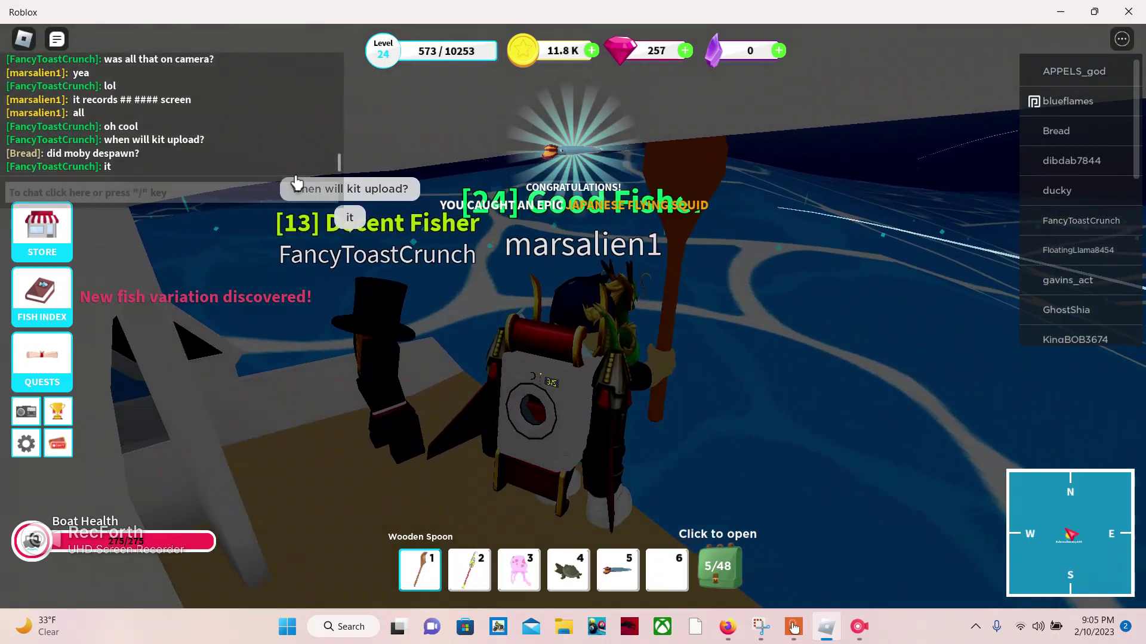
pyautogui.click(251, 188)
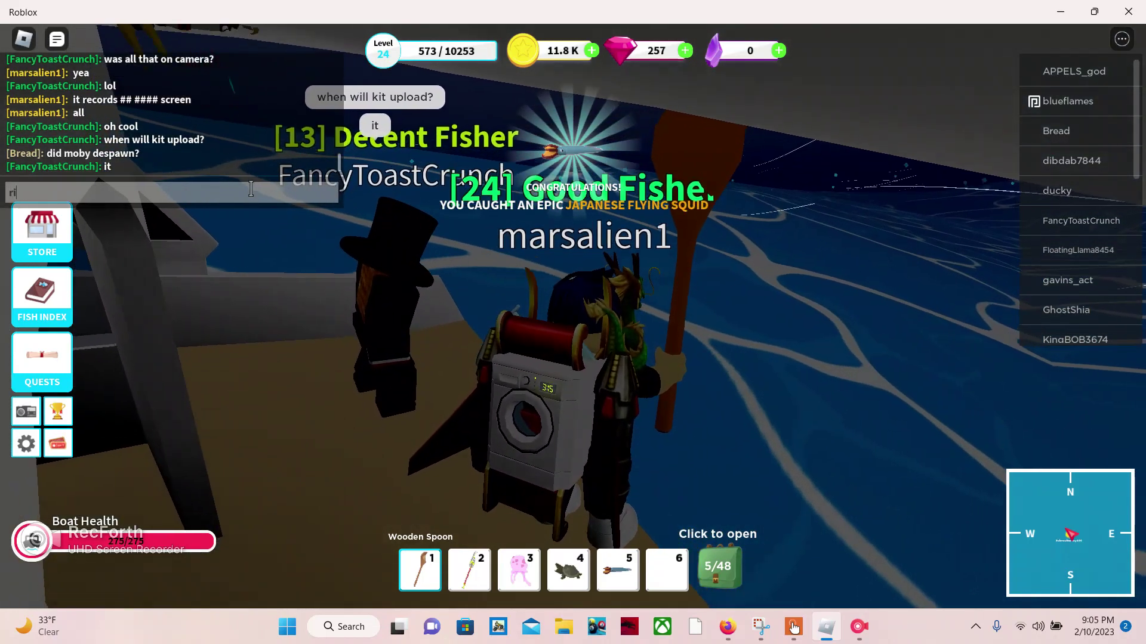
pyautogui.write('right after')
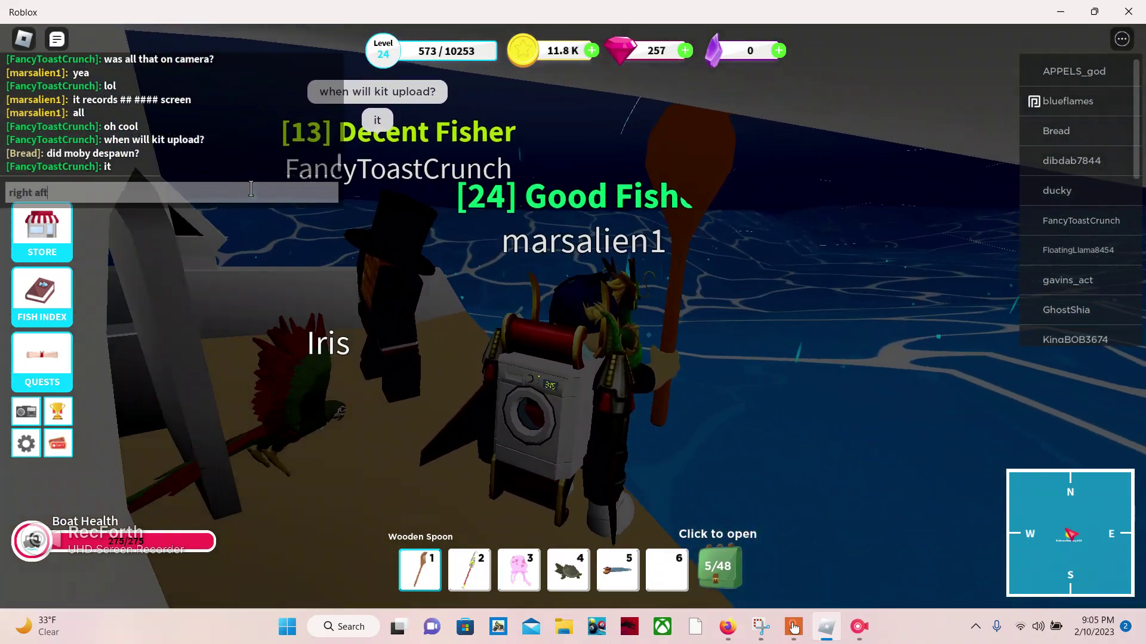
pyautogui.press('Return')
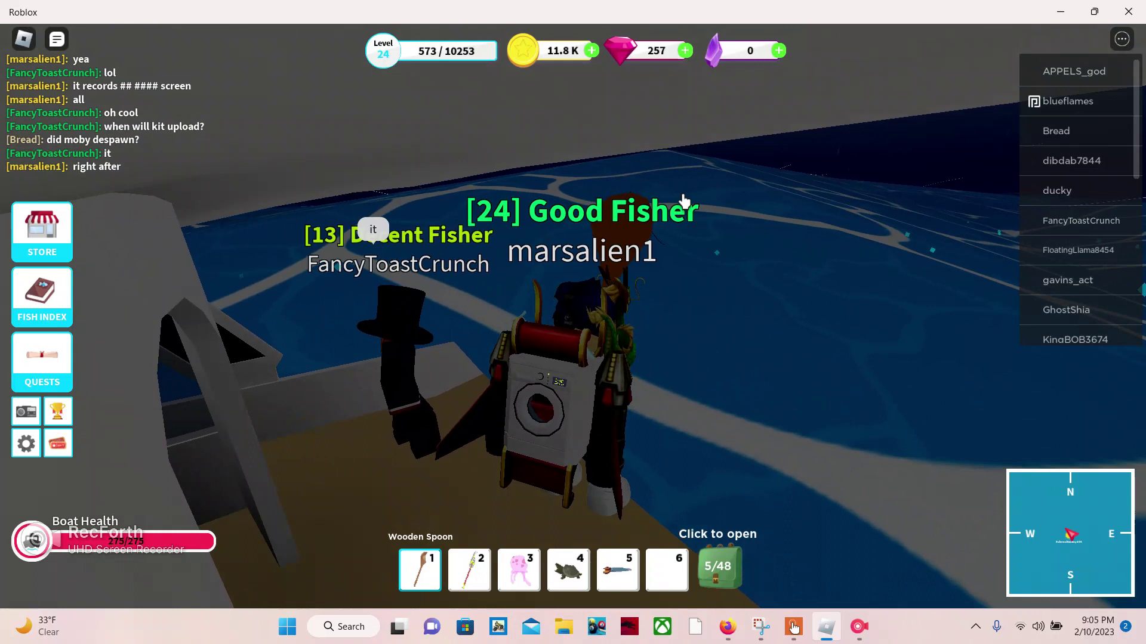
pyautogui.click(685, 202)
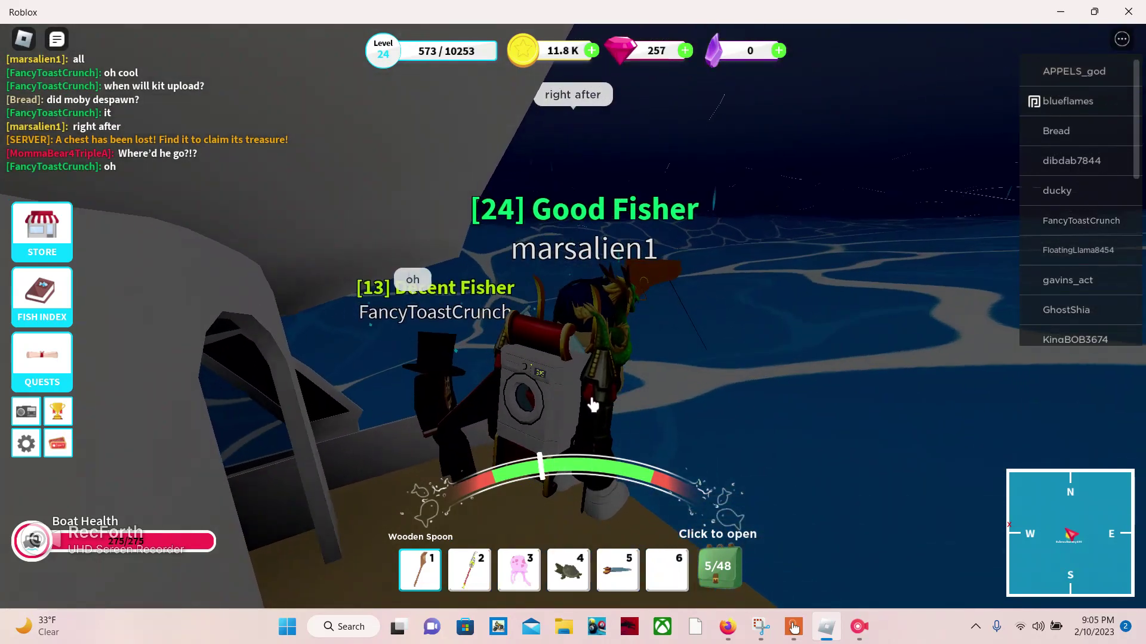
# Step: Reel in a pink jellyfish, re-equip the Wooden Spoon, and land another jellyfish
pyautogui.click(591, 407)
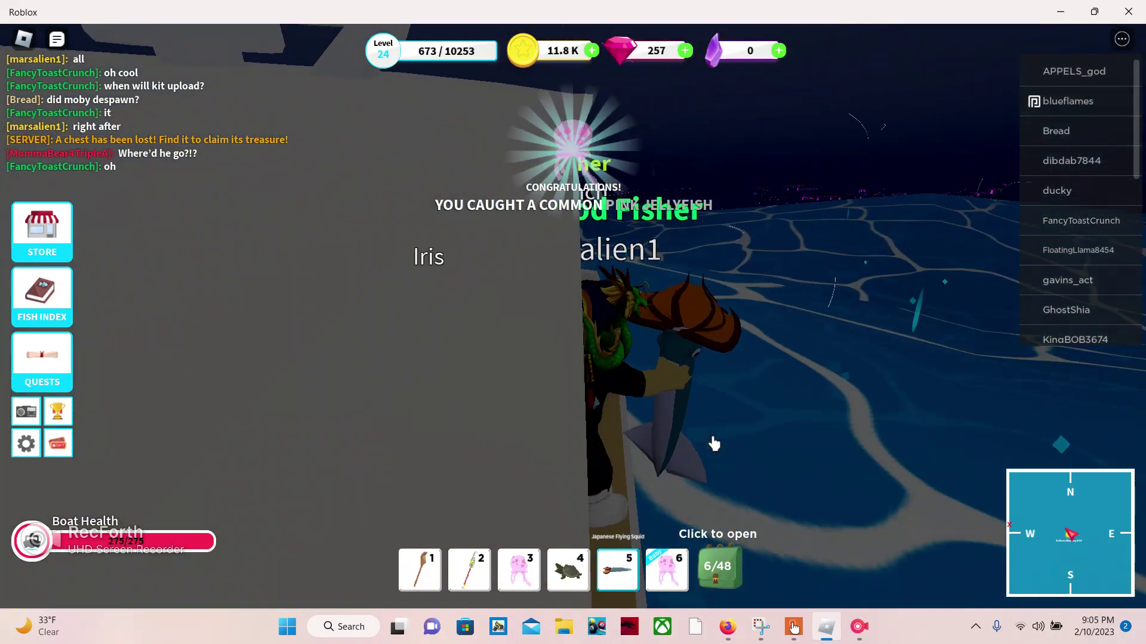
pyautogui.press('1')
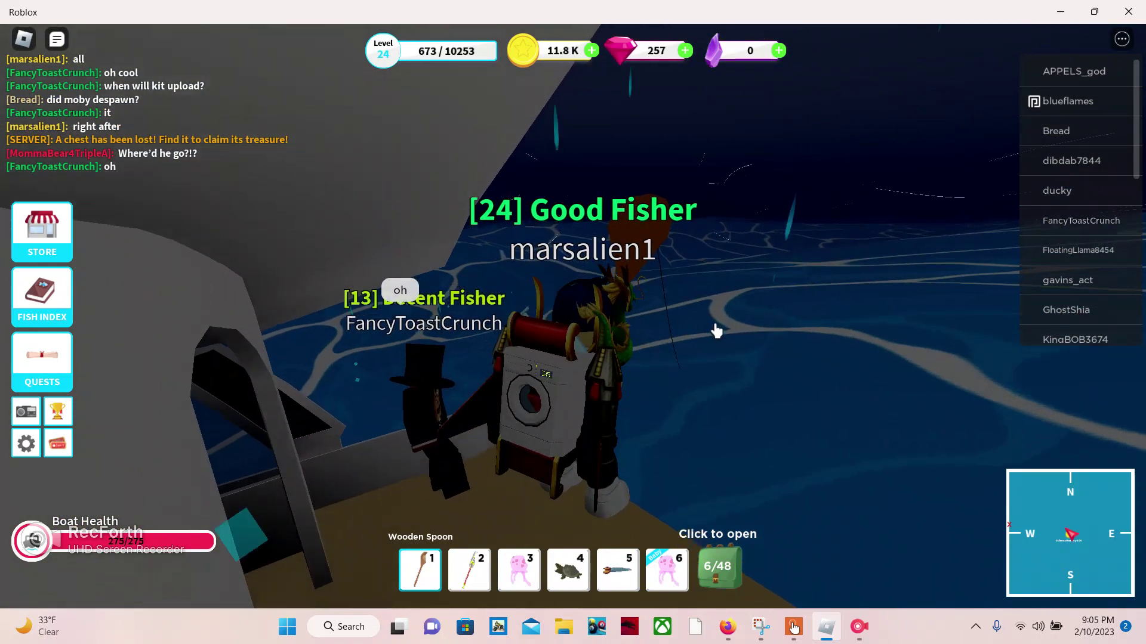
pyautogui.click(708, 337)
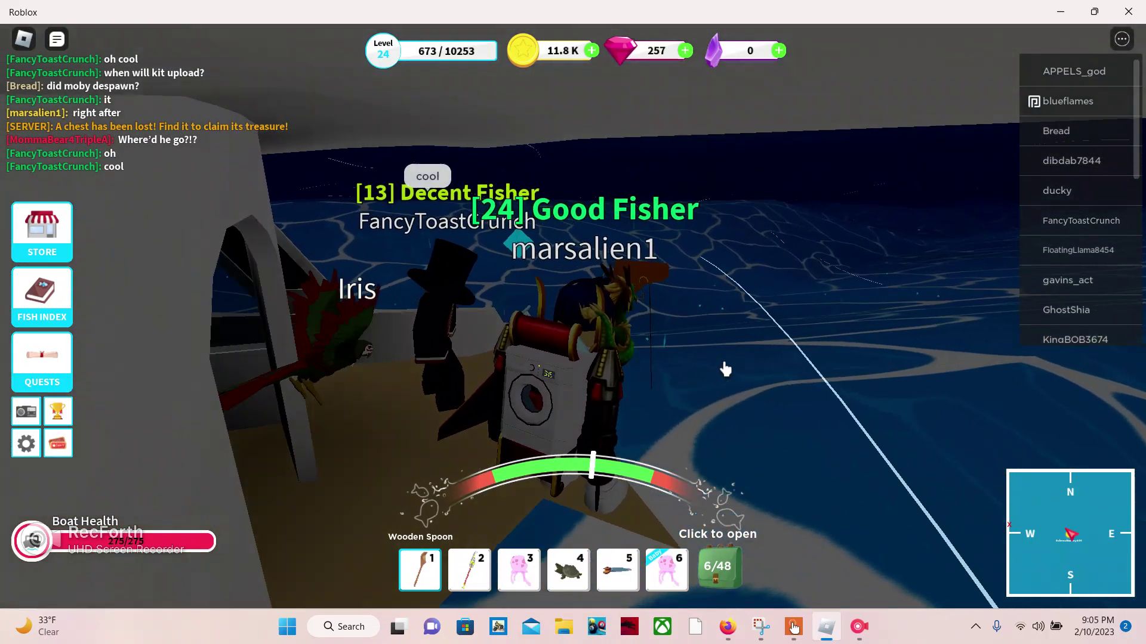
pyautogui.click(726, 366)
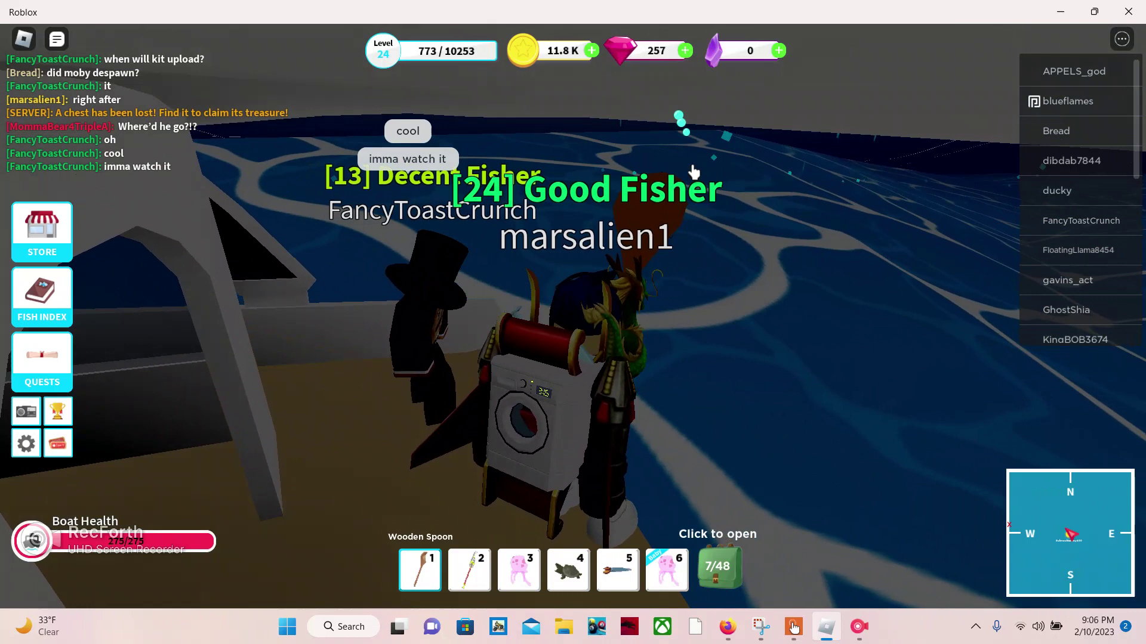
pyautogui.click(564, 383)
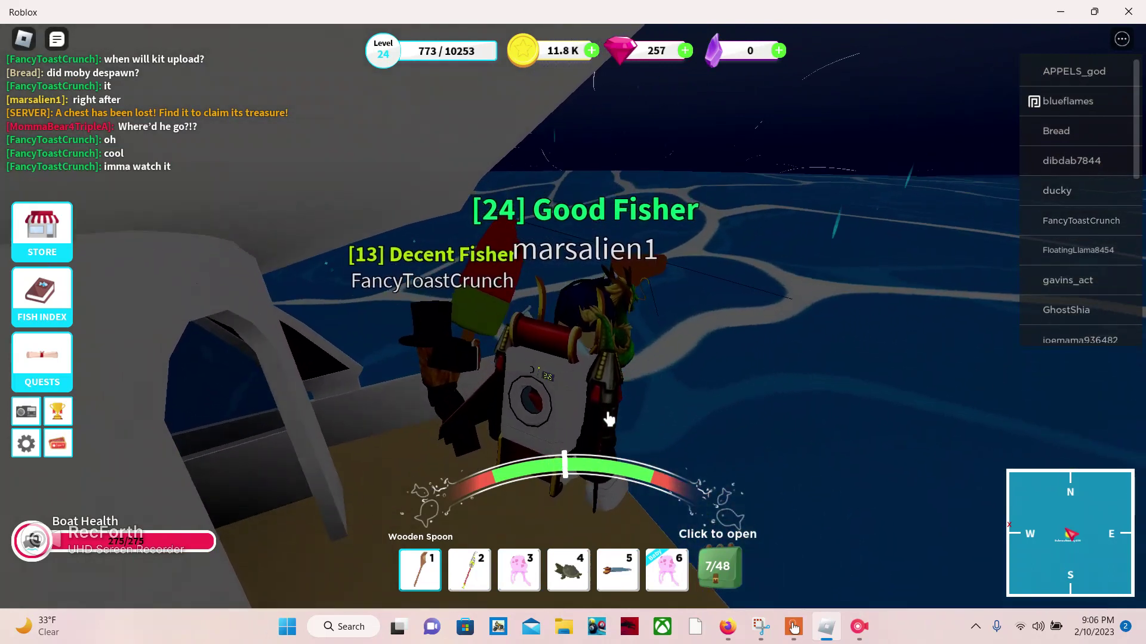
pyautogui.click(608, 419)
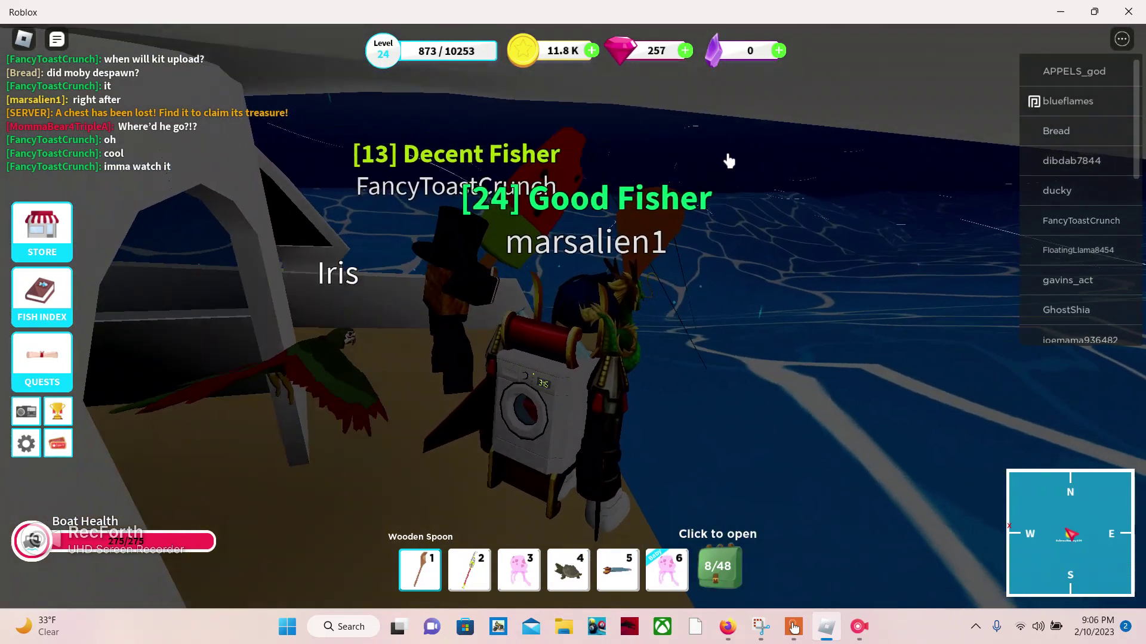
# Step: Keep casting past an escaped fish, landing a new fish and a Snapping Turtle
pyautogui.click(727, 179)
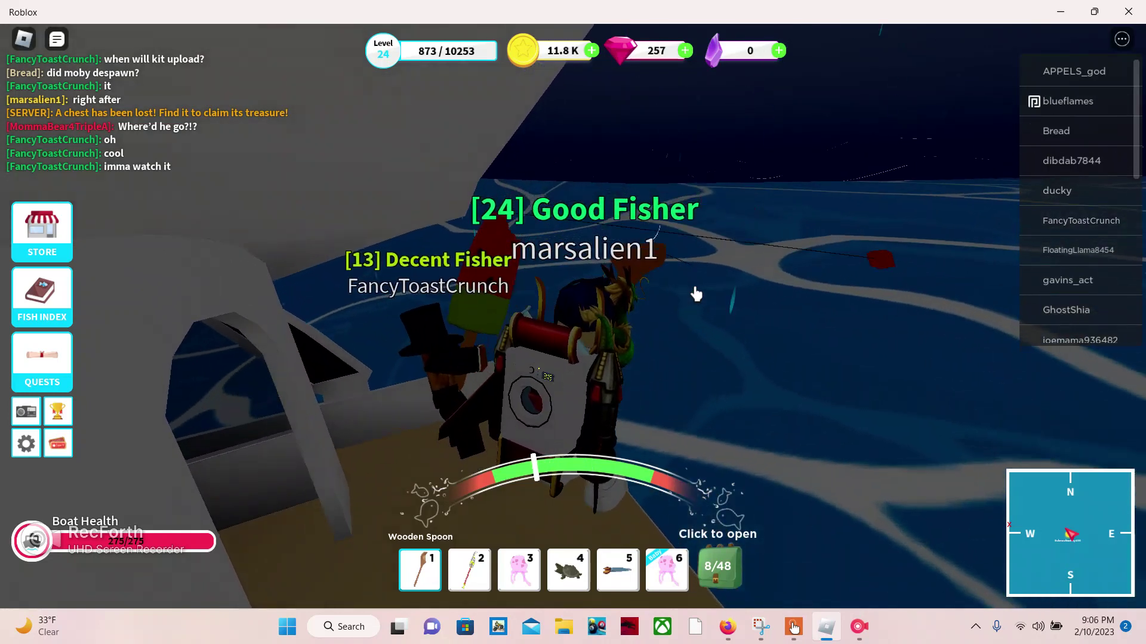
pyautogui.click(696, 295)
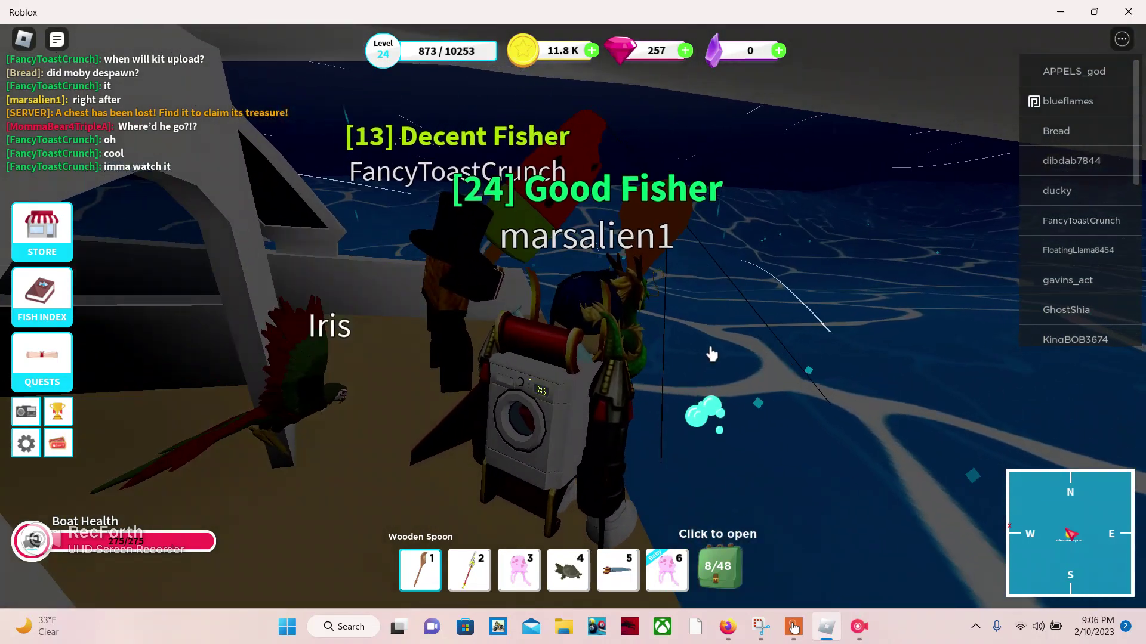
pyautogui.click(711, 358)
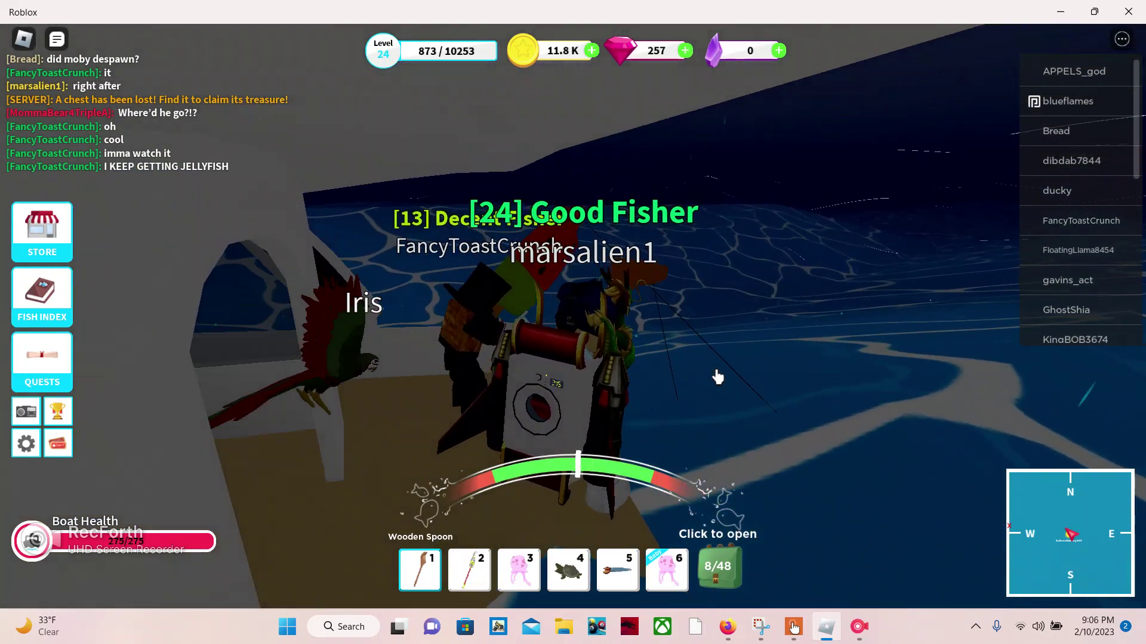
pyautogui.click(718, 378)
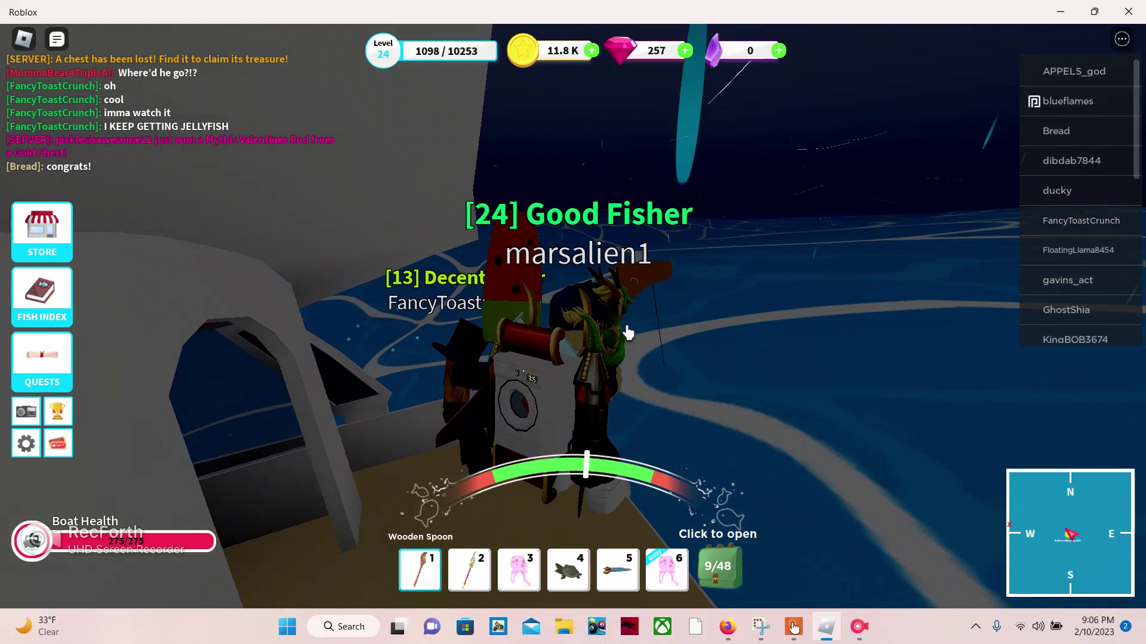
pyautogui.click(627, 331)
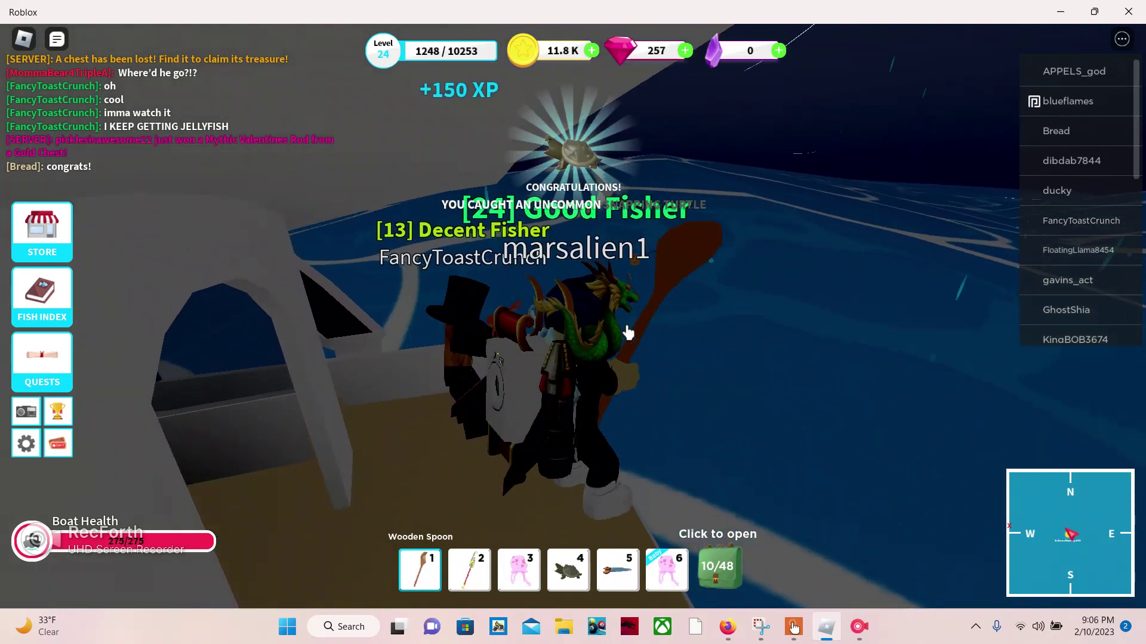
pyautogui.click(660, 356)
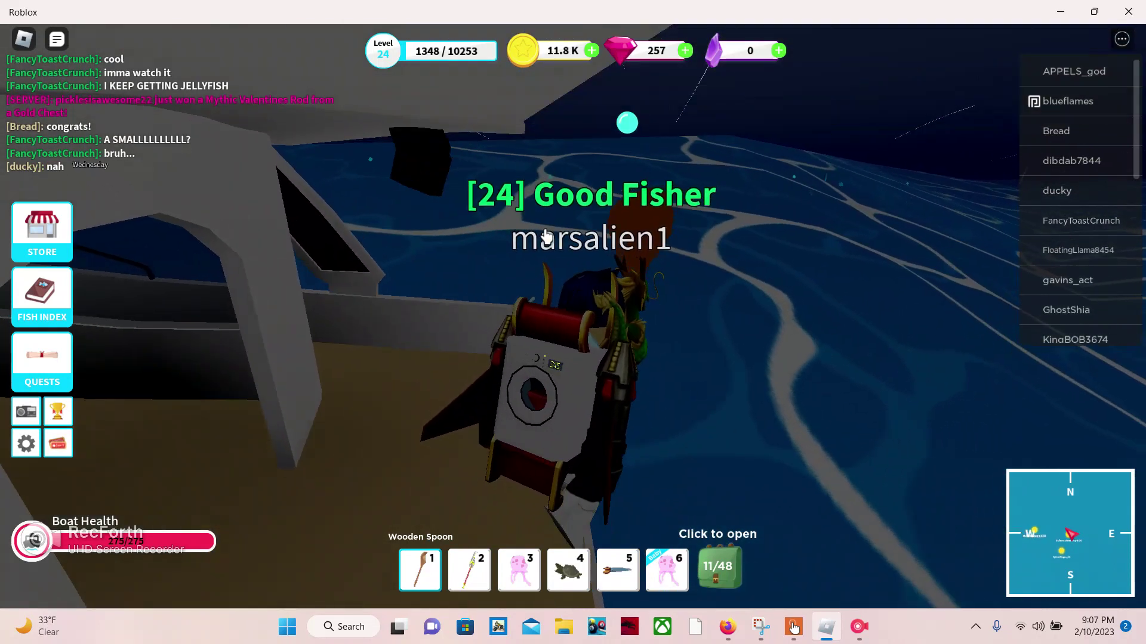
pyautogui.click(549, 243)
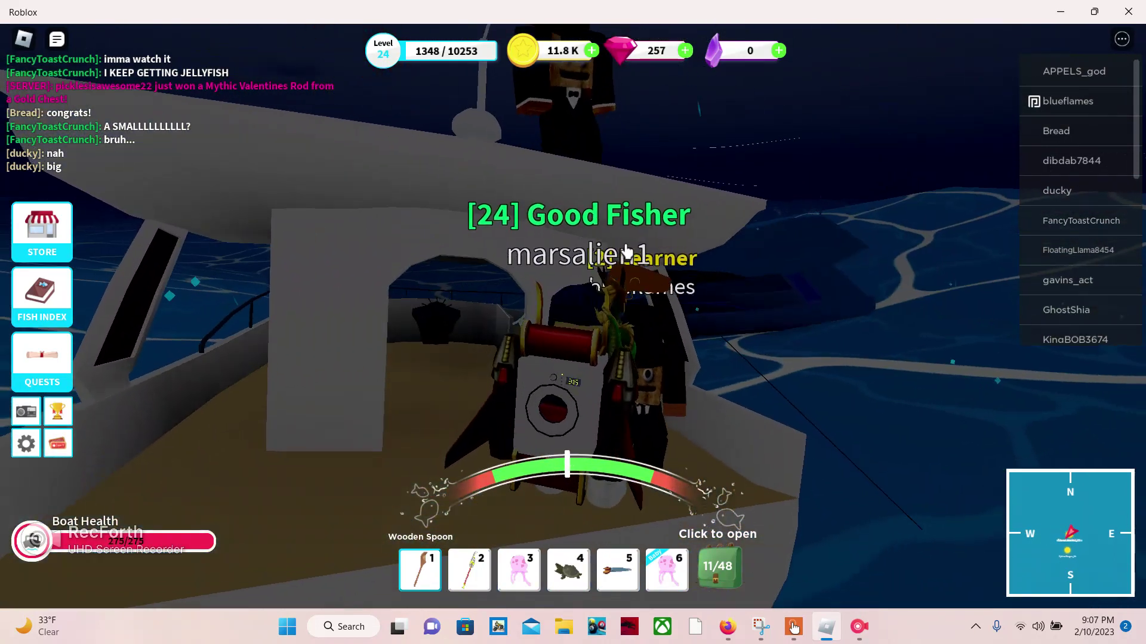
# Step: Reel in a pink jellyfish, recast, return to the deck, and view the 13/48 backpack
pyautogui.click(627, 254)
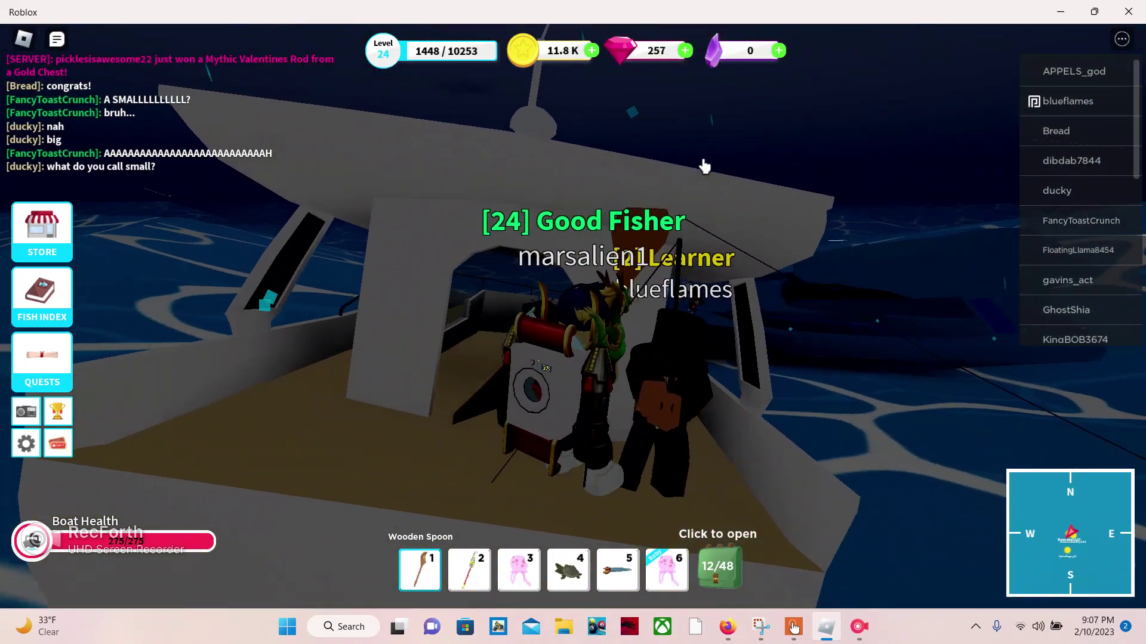
pyautogui.scroll(-5, 704, 165)
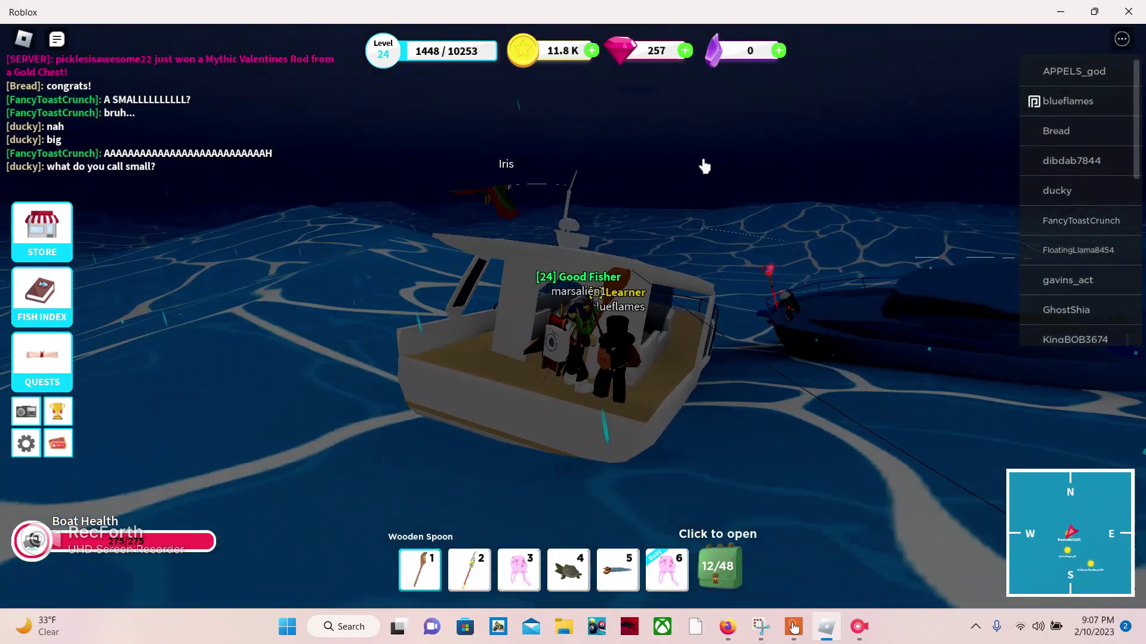
pyautogui.click(738, 176)
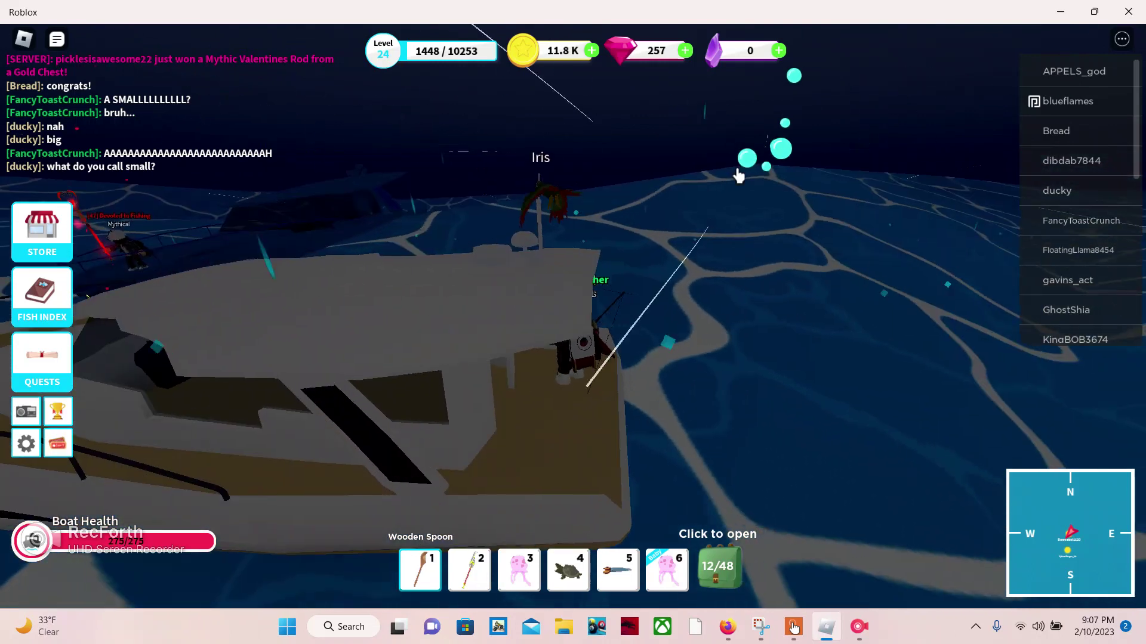
pyautogui.scroll(5, 805, 145)
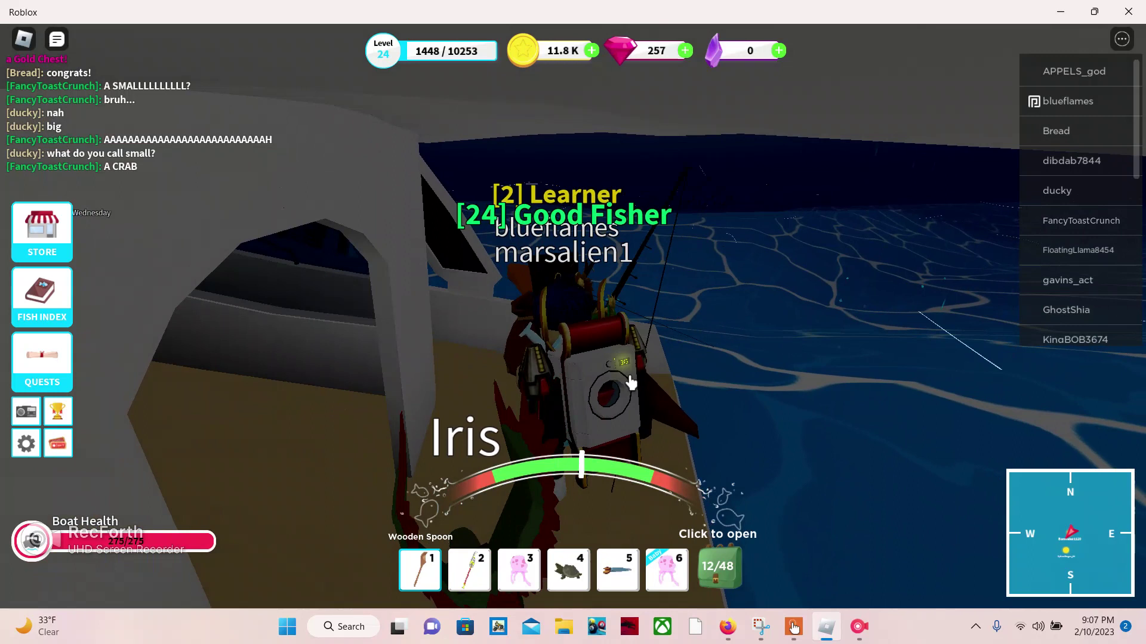
pyautogui.scroll(-3, 630, 387)
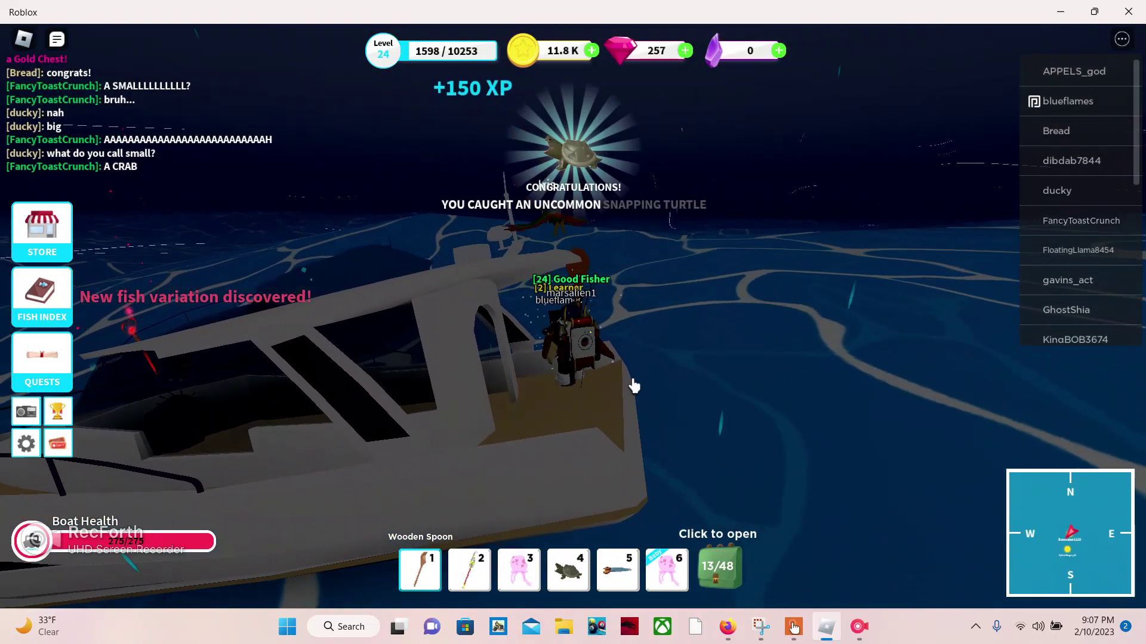
pyautogui.press('w')
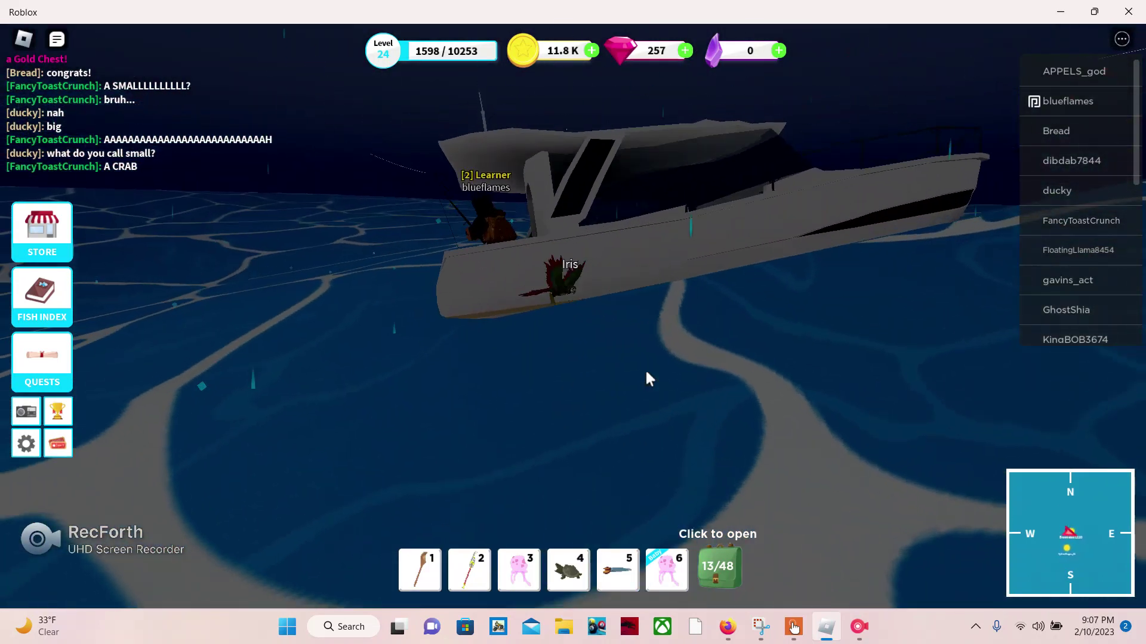
pyautogui.press('w')
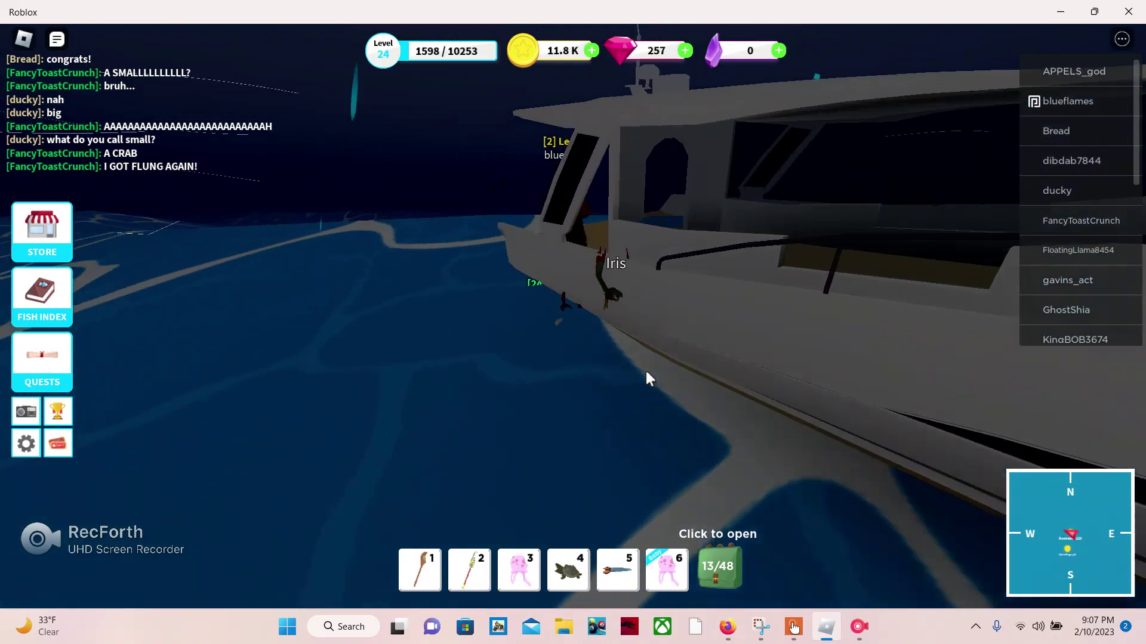
pyautogui.scroll(-5, 645, 372)
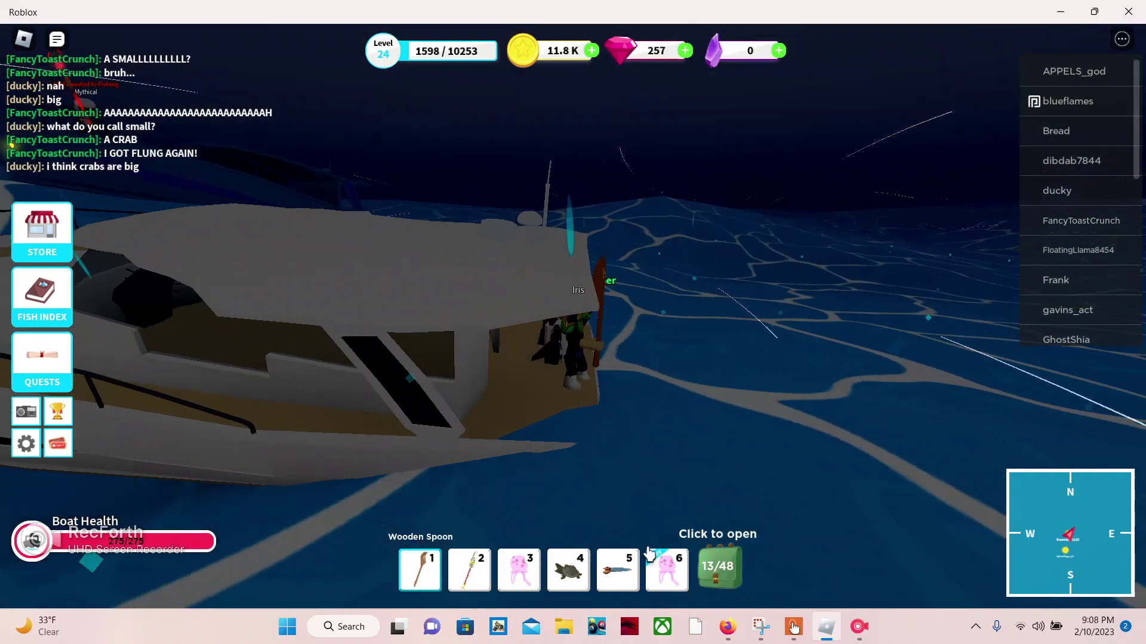
pyautogui.click(726, 569)
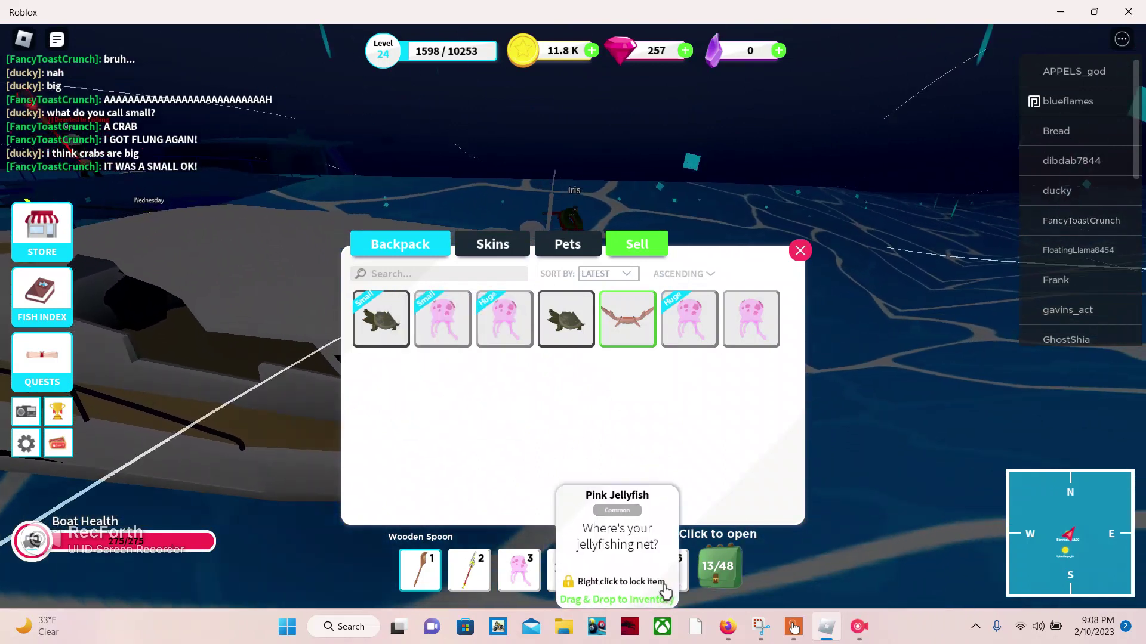
# Step: Place the Huge Pink Jellyfish in hotbar slot 6, hold it, and close the backpack
pyautogui.click(666, 580)
pyautogui.moveTo(505, 318); pyautogui.dragTo(676, 587)
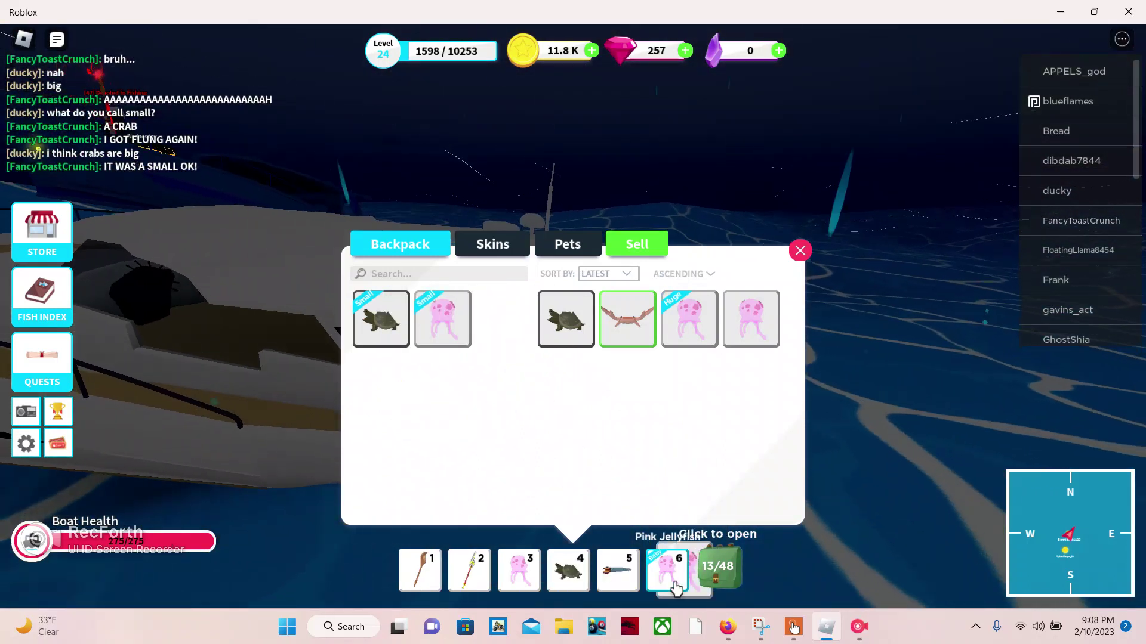
pyautogui.click(798, 252)
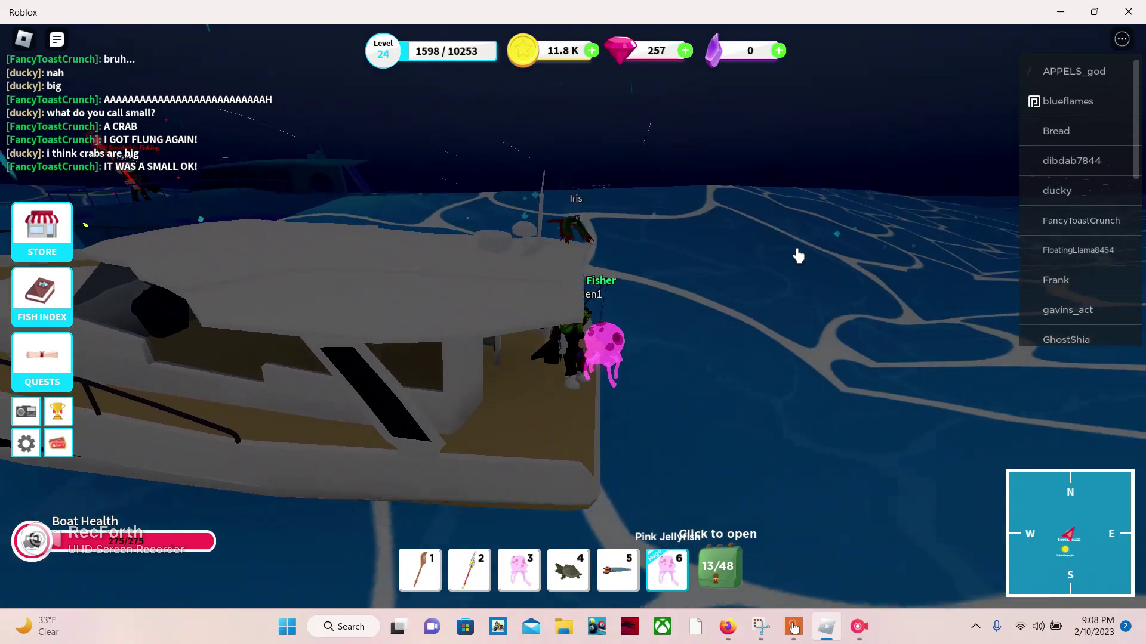
pyautogui.write('where are yo')
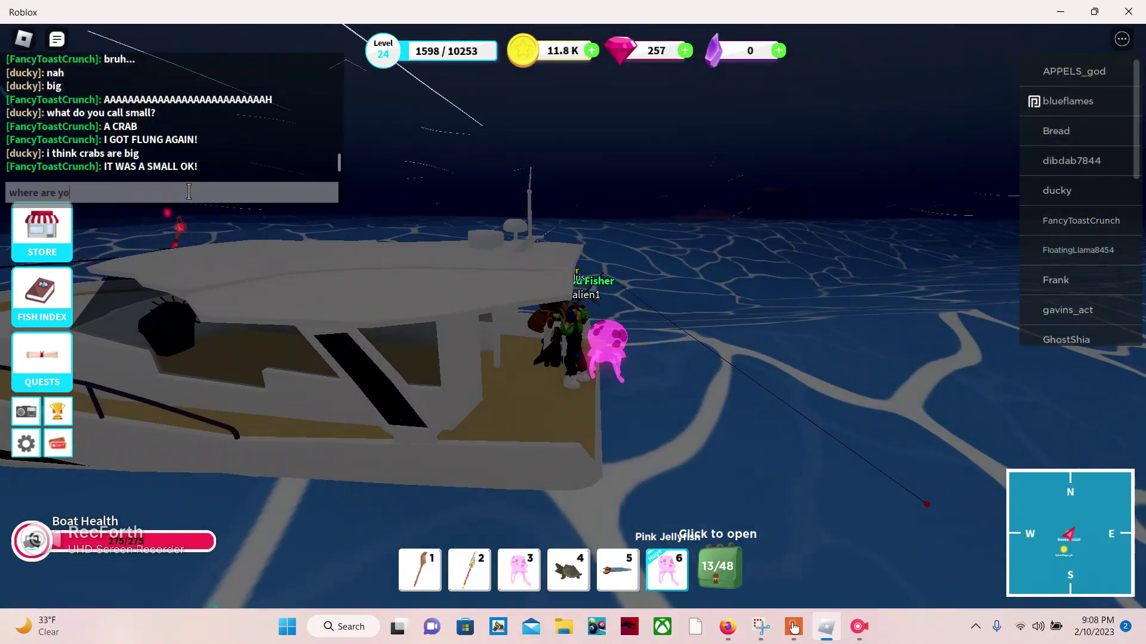
# Step: Send 'where are you?' in chat and re-equip the Wooden Spoon rod
pyautogui.press('Return')
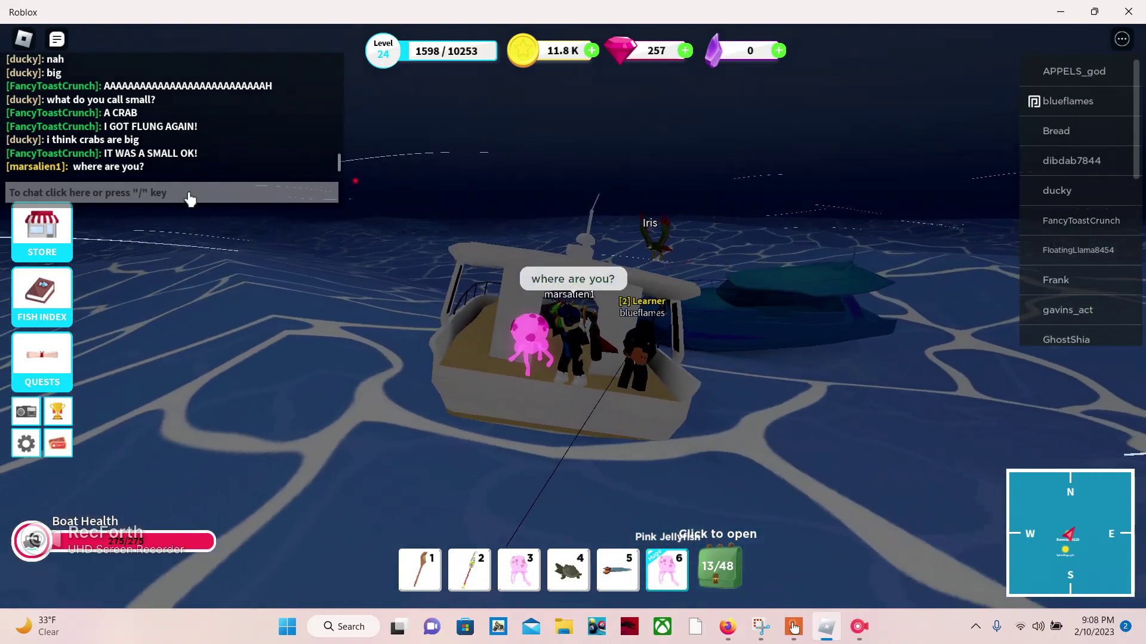
pyautogui.press('1')
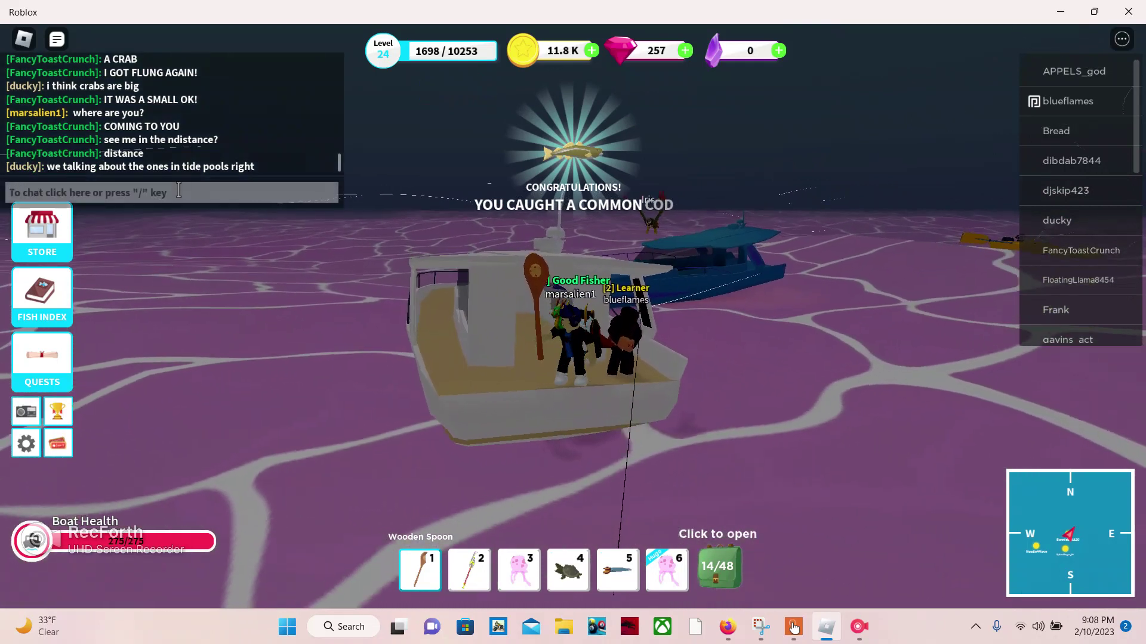
# Step: Take the boat's helm and decline the Insufficient Robux radio purchase prompt
pyautogui.press('w')
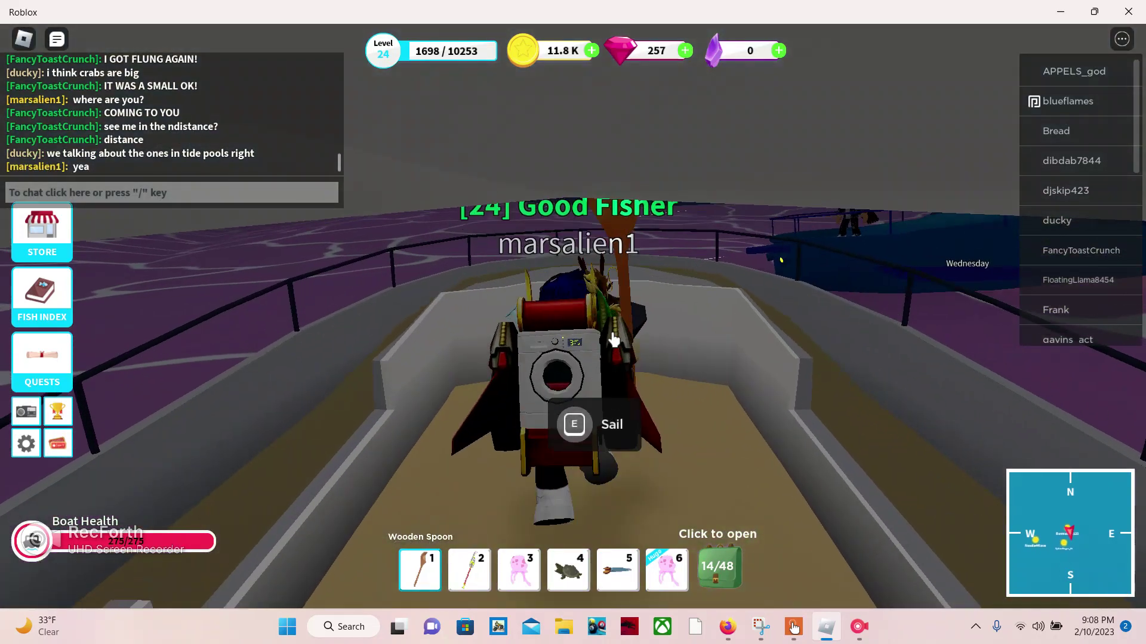
pyautogui.press('e')
pyautogui.click(614, 340)
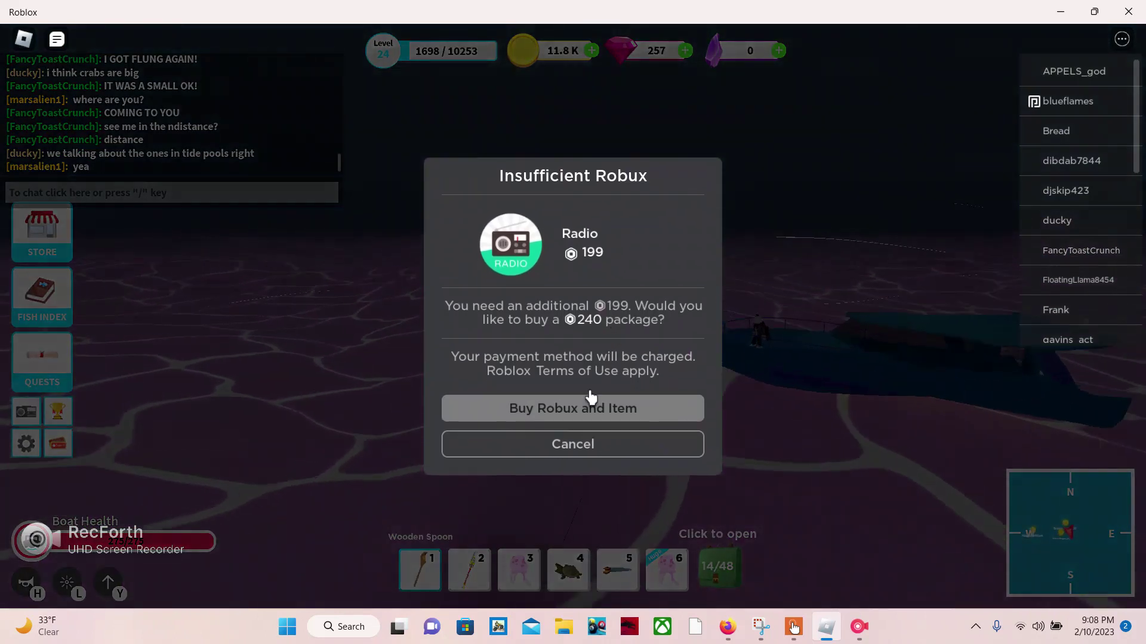
pyautogui.click(570, 448)
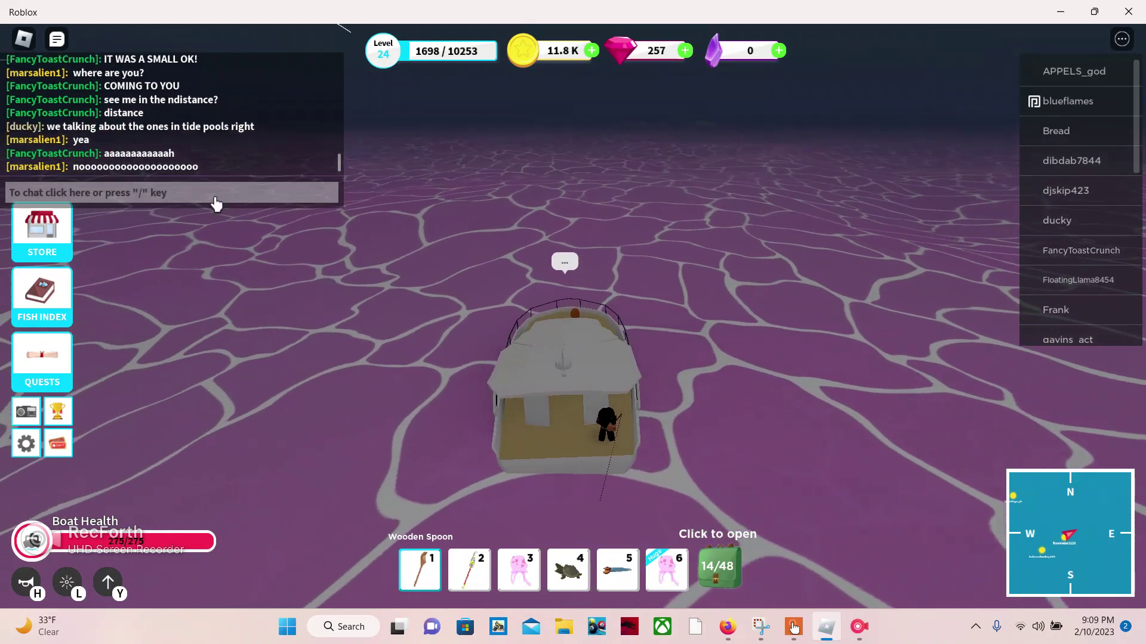
pyautogui.scroll(-3, 215, 204)
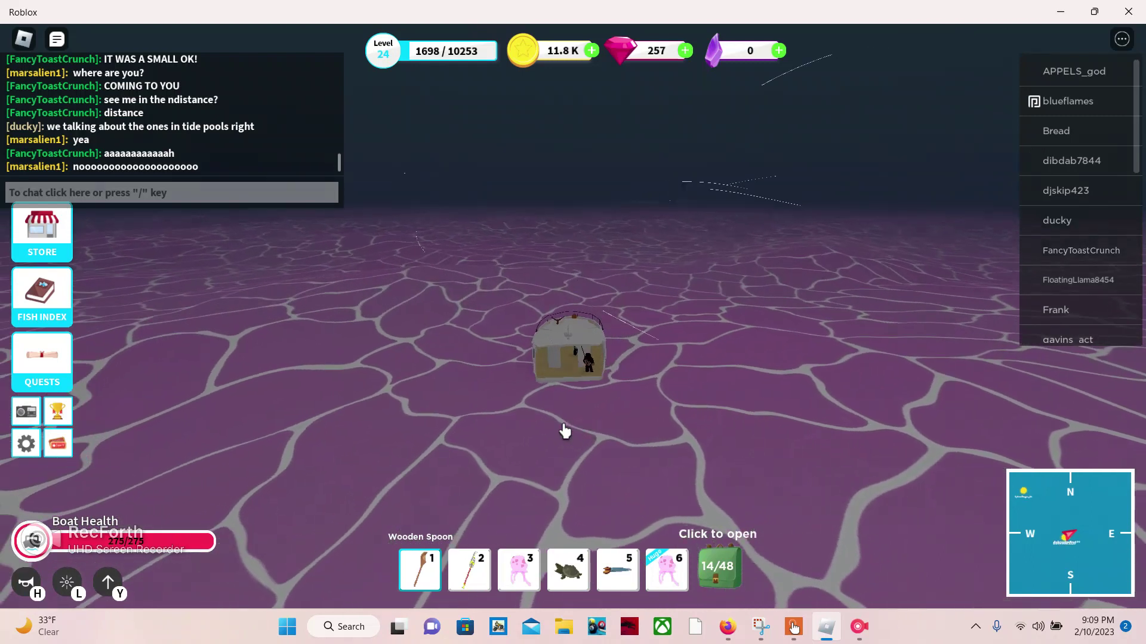
pyautogui.scroll(5, 564, 432)
pyautogui.scroll(-5, 565, 431)
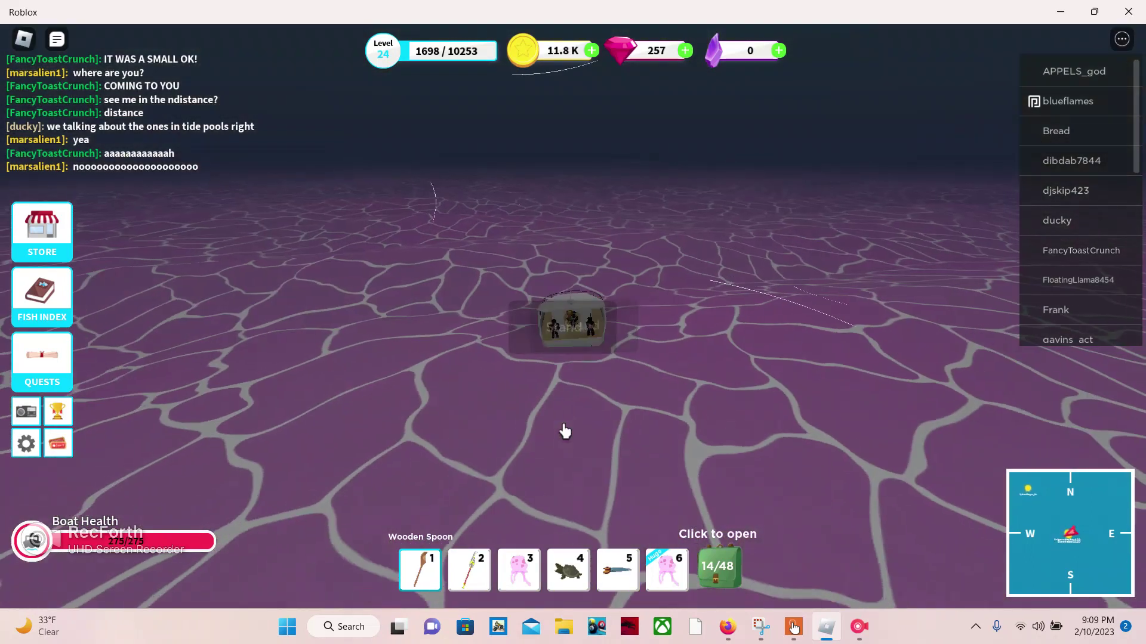
pyautogui.scroll(5, 564, 432)
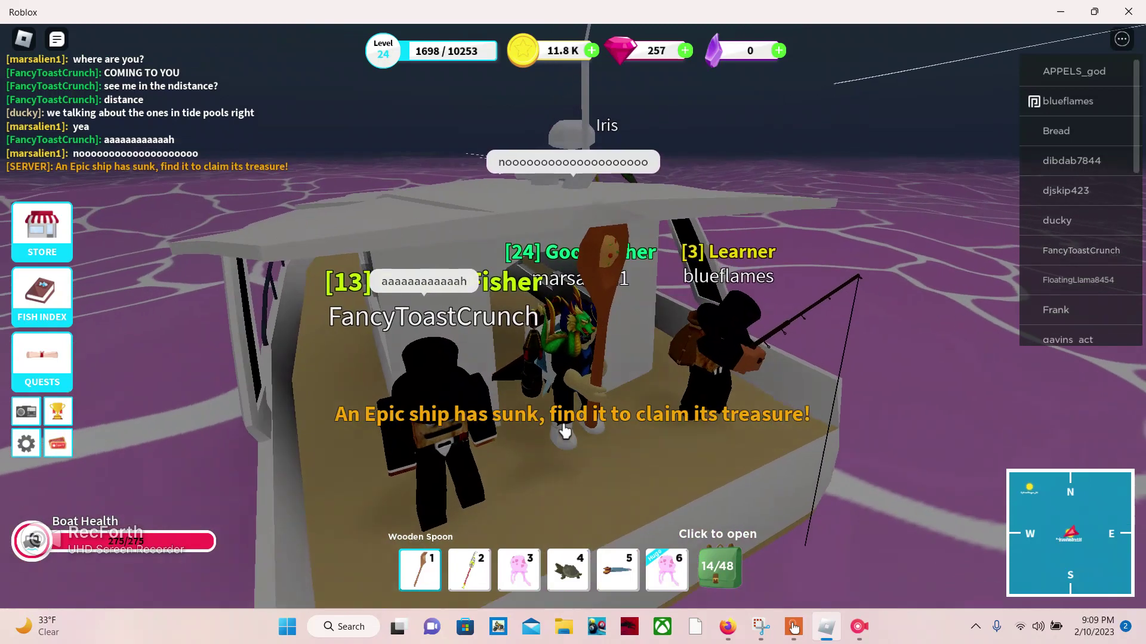
pyautogui.scroll(-5, 565, 432)
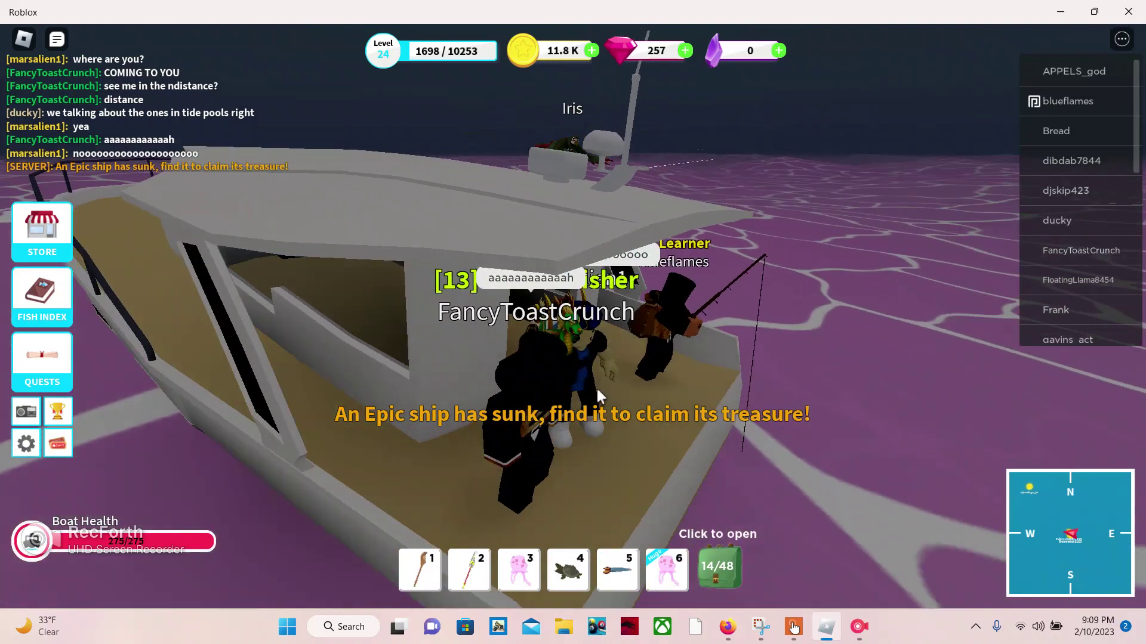
pyautogui.scroll(5, 597, 389)
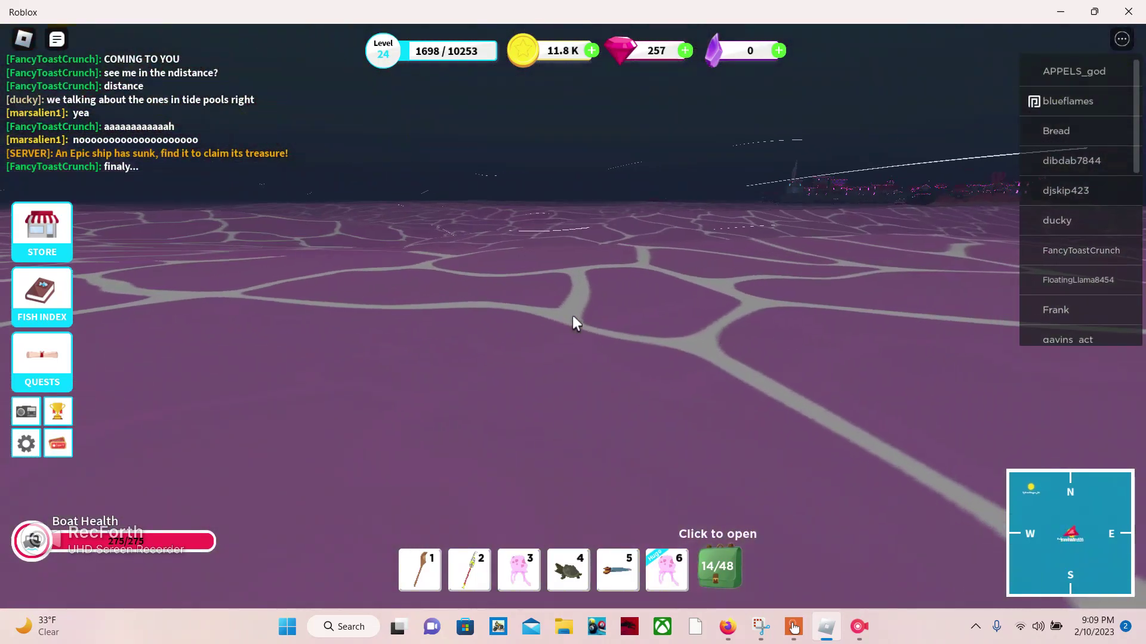
# Step: Equip the Wooden Spoon, cast once, then stow the rod
pyautogui.press('1')
pyautogui.click(574, 324)
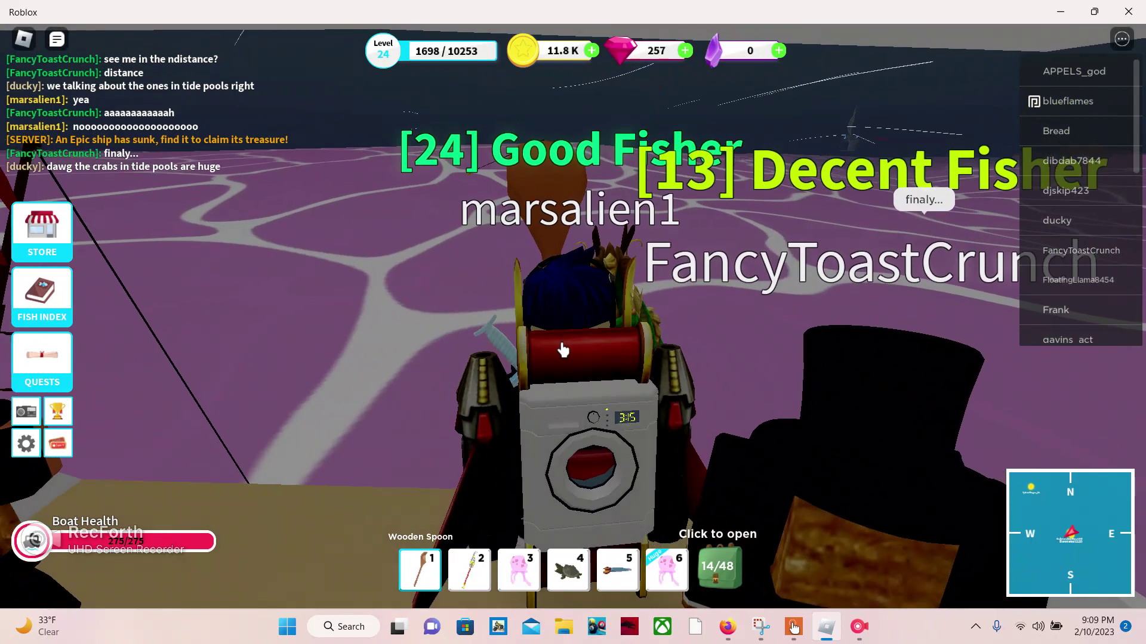
pyautogui.press('1')
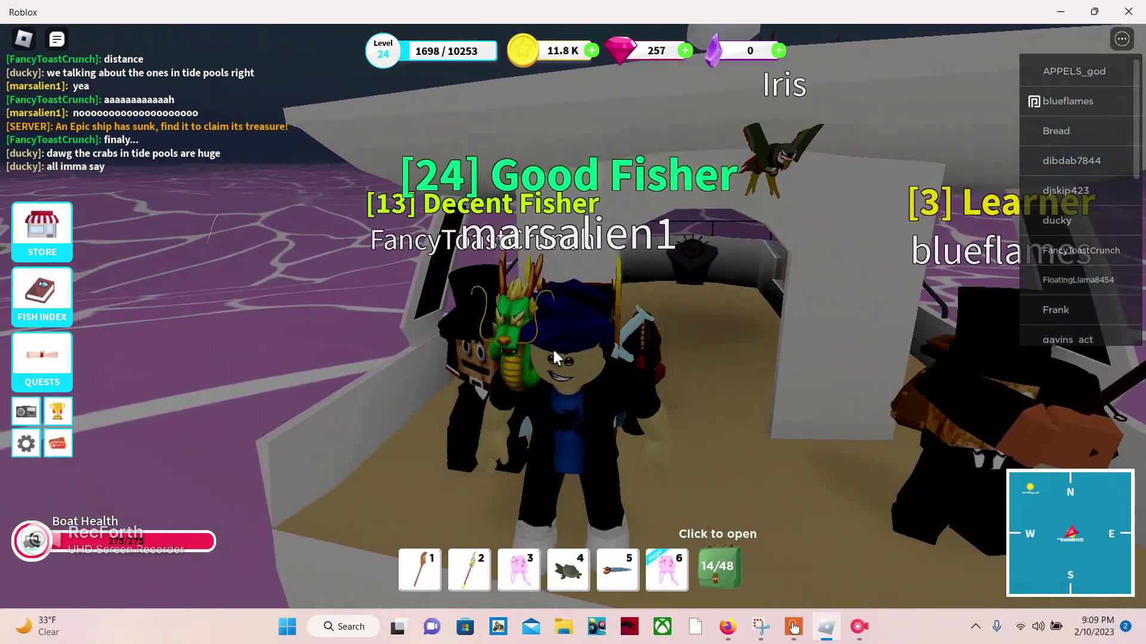
pyautogui.scroll(3, 369, 443)
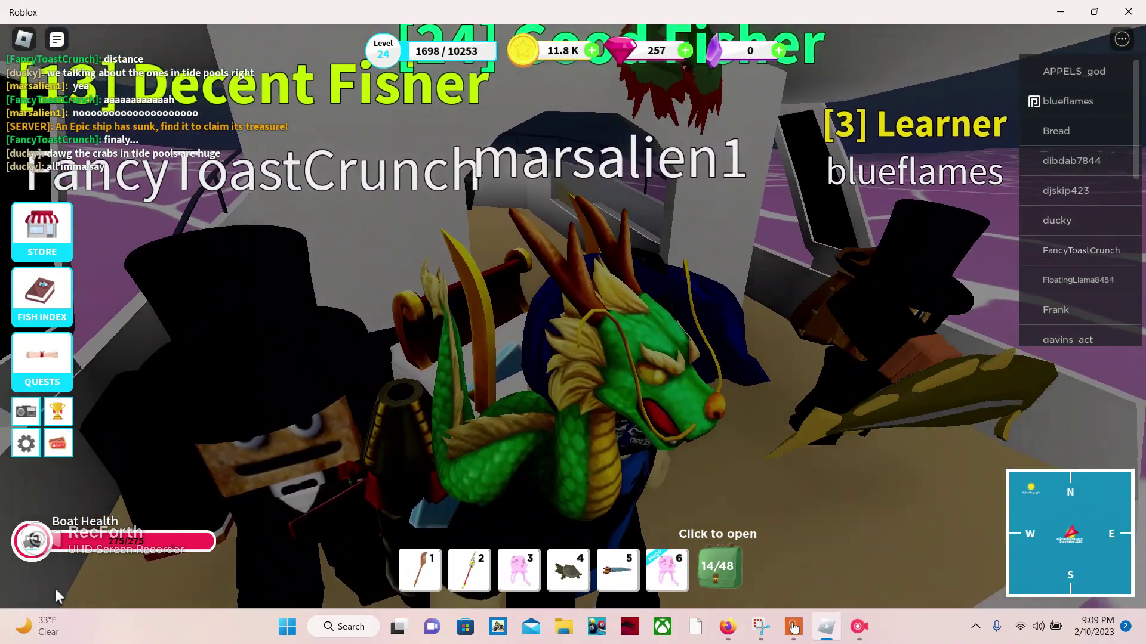
# Step: Re-equip the Wooden Spoon, face the open sea, and cast again
pyautogui.press('1')
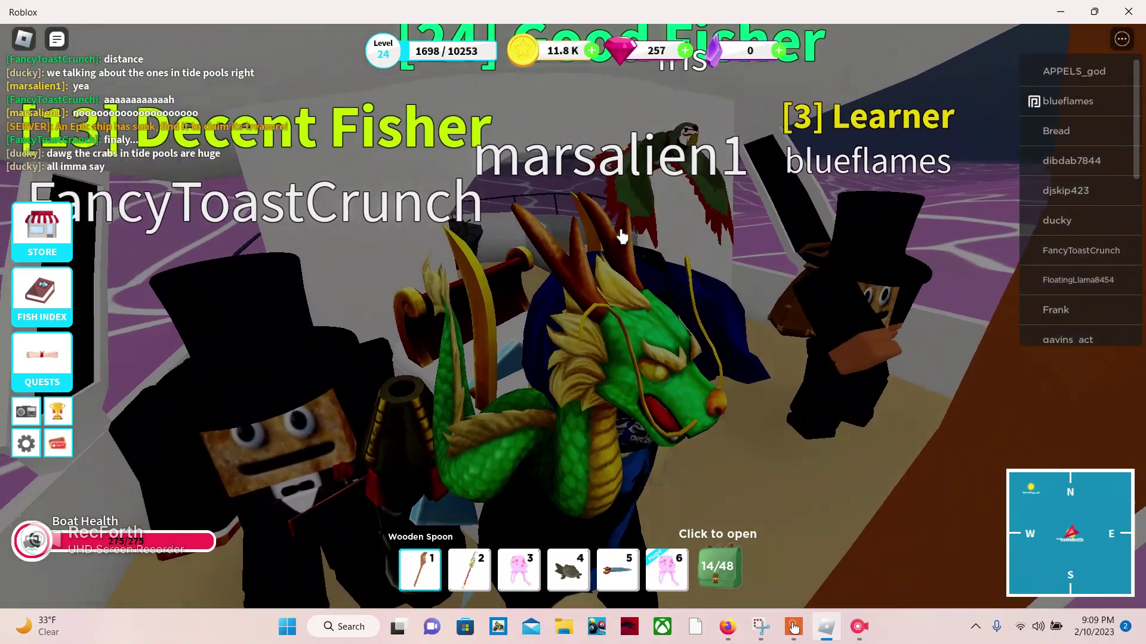
pyautogui.press('d')
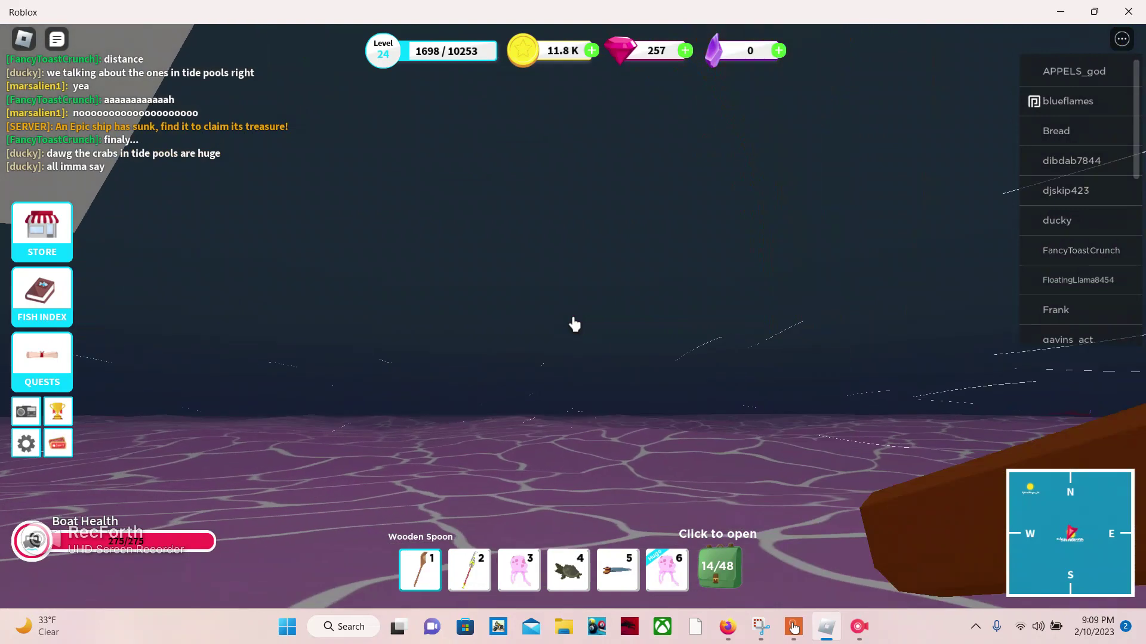
pyautogui.click(575, 324)
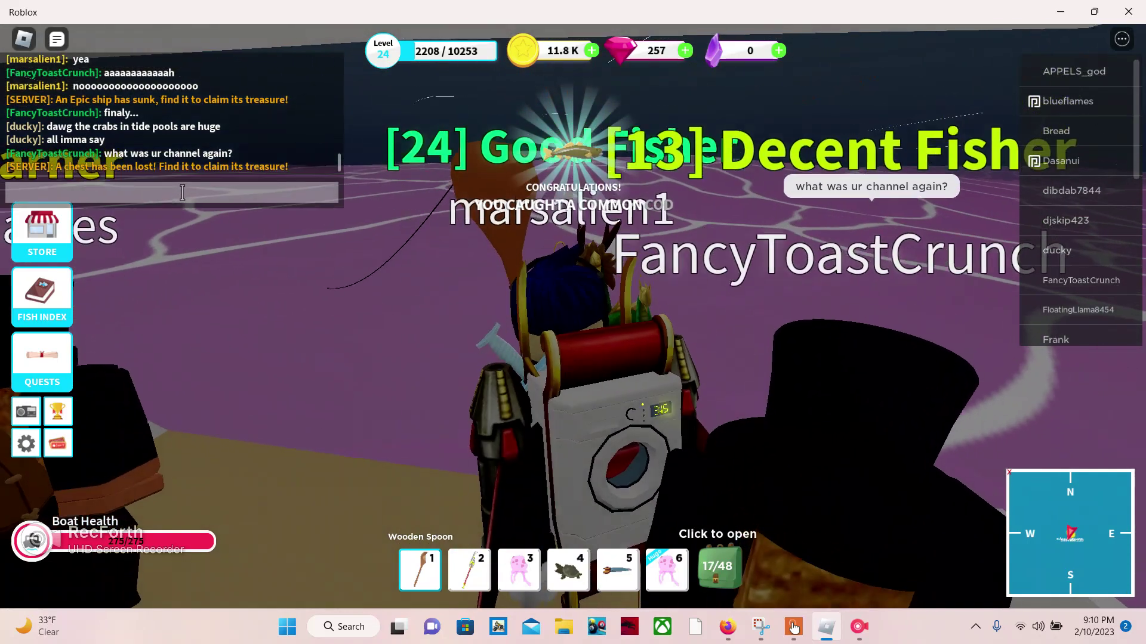
# Step: Focus the chat bar to begin replying to the channel question
pyautogui.click(184, 193)
pyautogui.write('bray_gam')
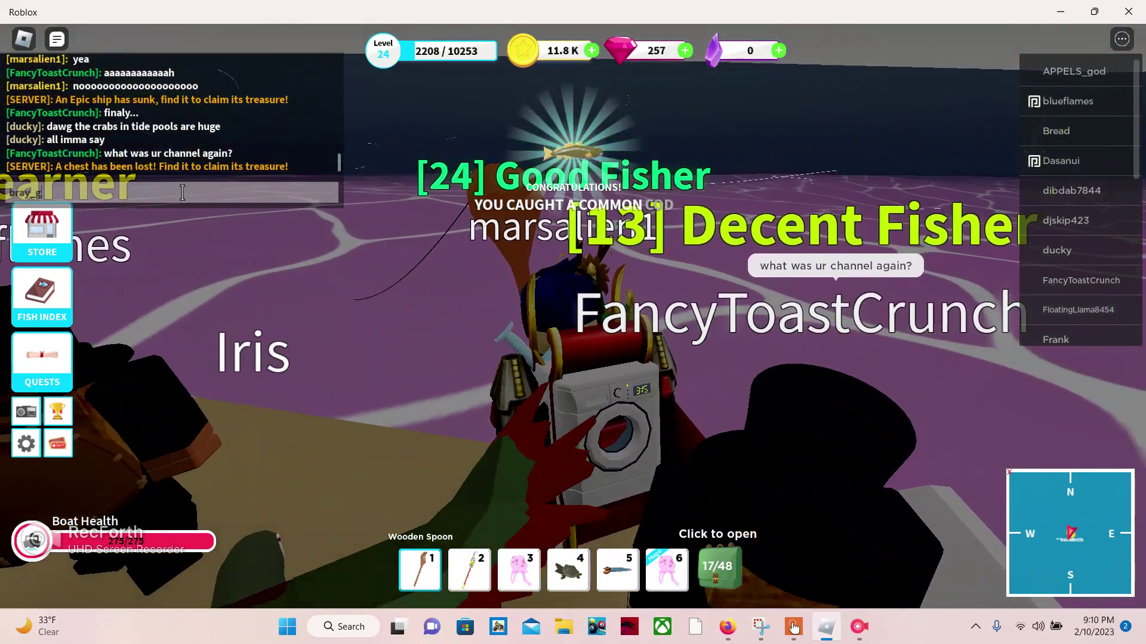
pyautogui.write('eer')
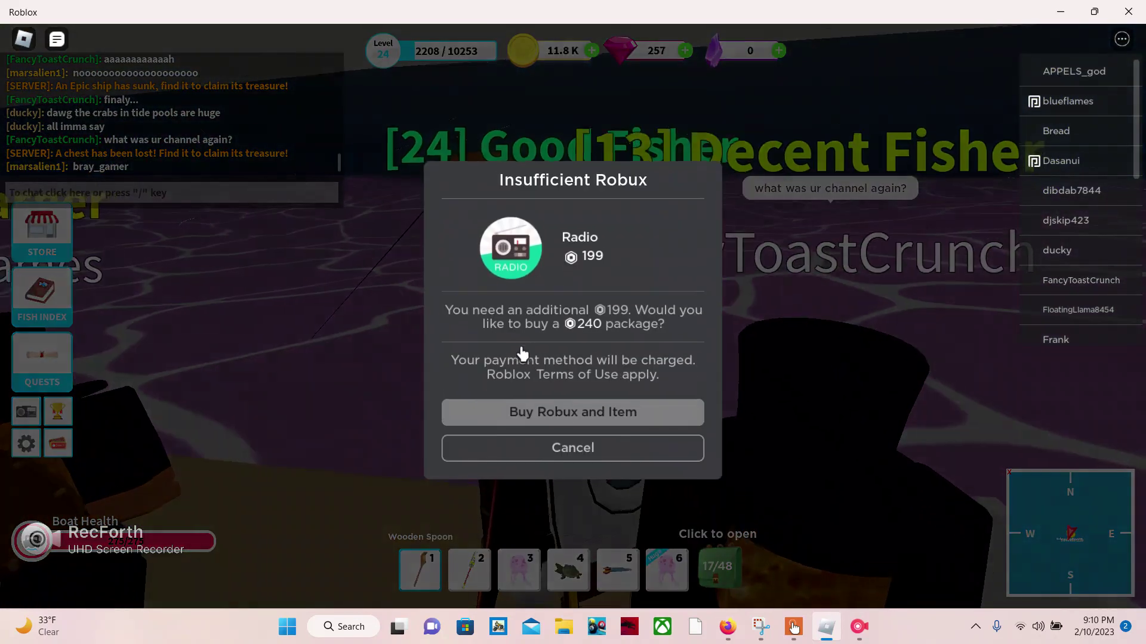
# Step: Decline the Robux radio prompt and view the backpack holding 18 of 48 catches
pyautogui.click(566, 445)
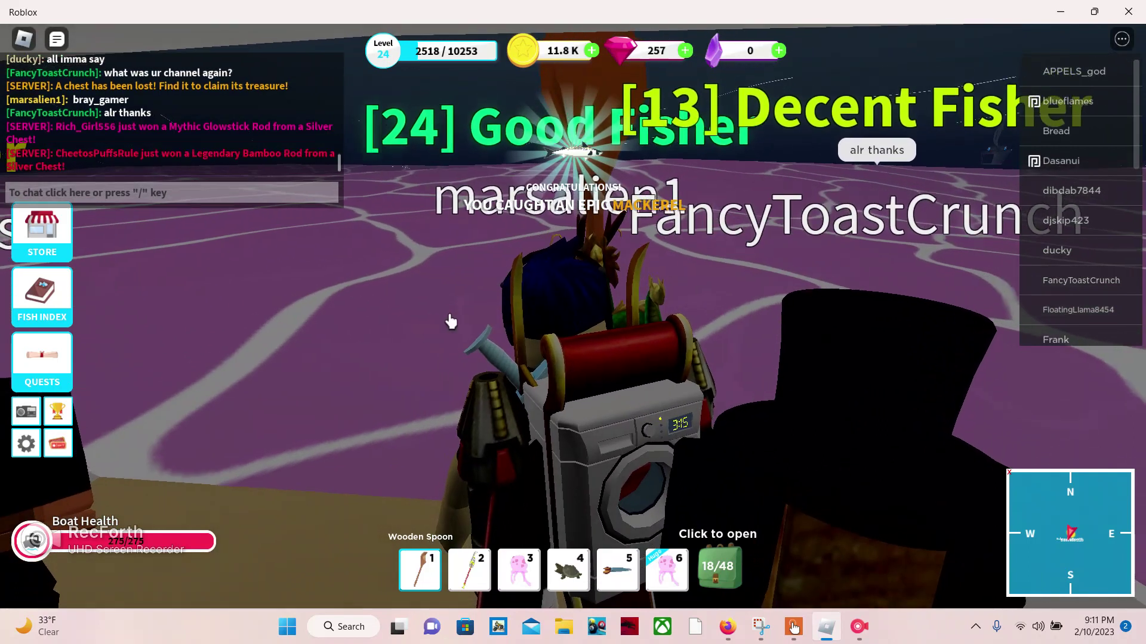
pyautogui.click(721, 565)
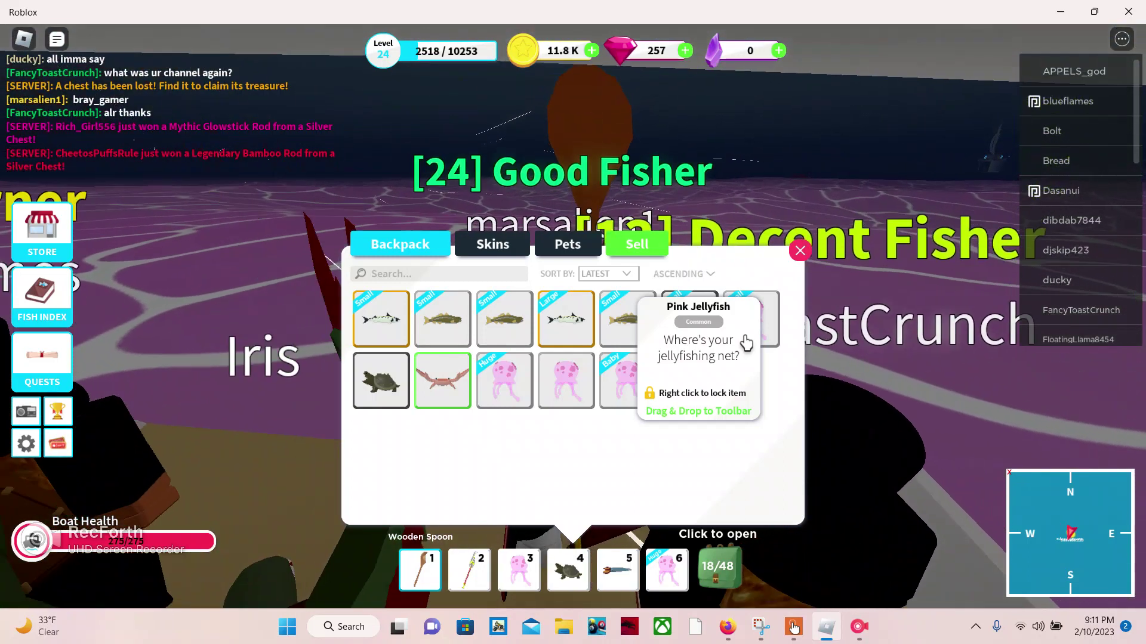
# Step: Close the backpack and bring up the RecForth screen recorder window
pyautogui.click(799, 250)
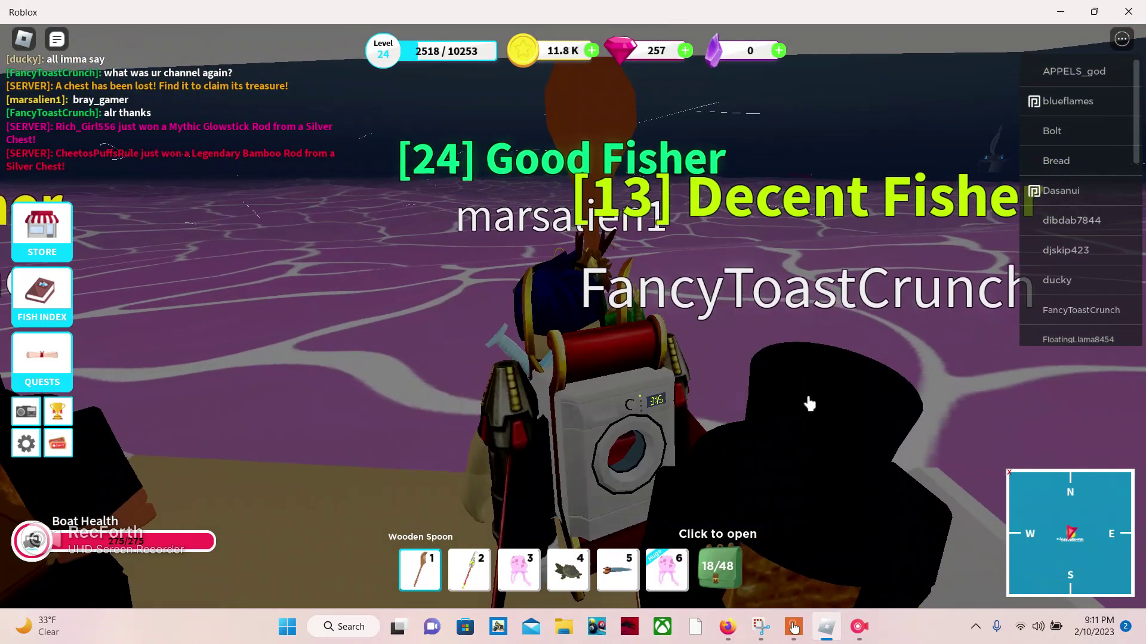
pyautogui.click(793, 628)
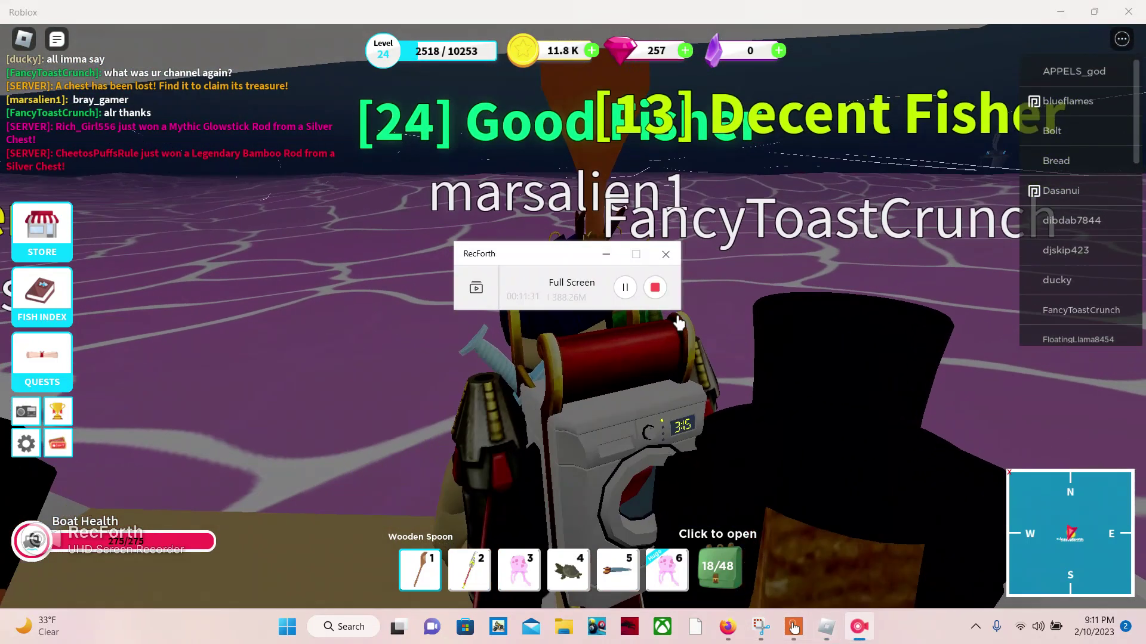